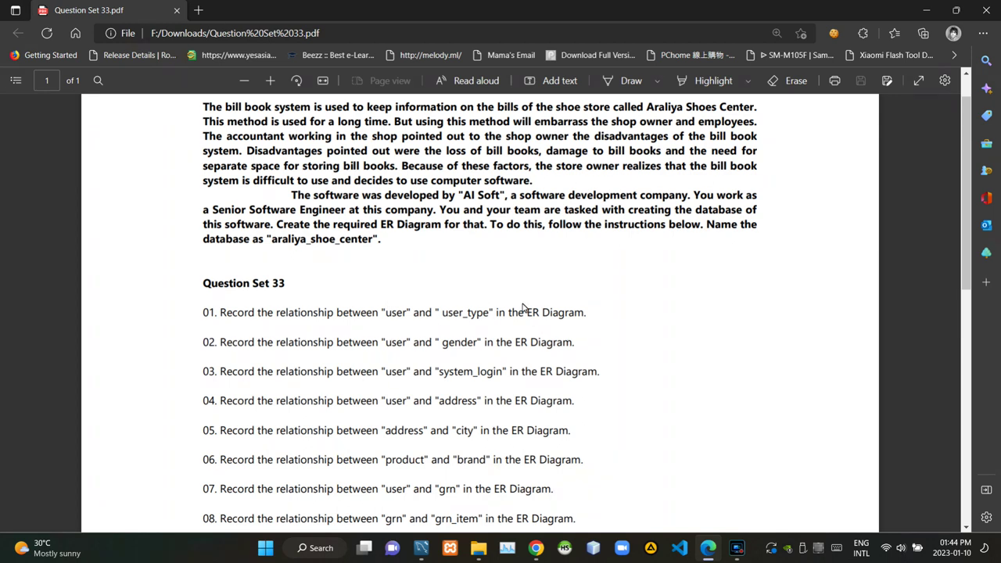
- Link user to user_type with a 1:n non-identifying relationship, adding user_type_user_type_id
left_click(421, 547)
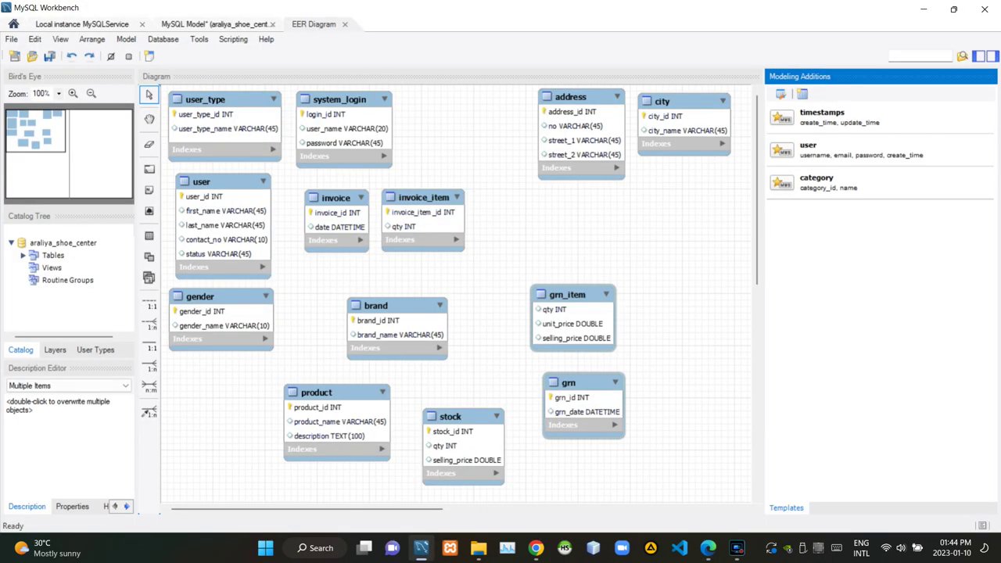
left_click(149, 325)
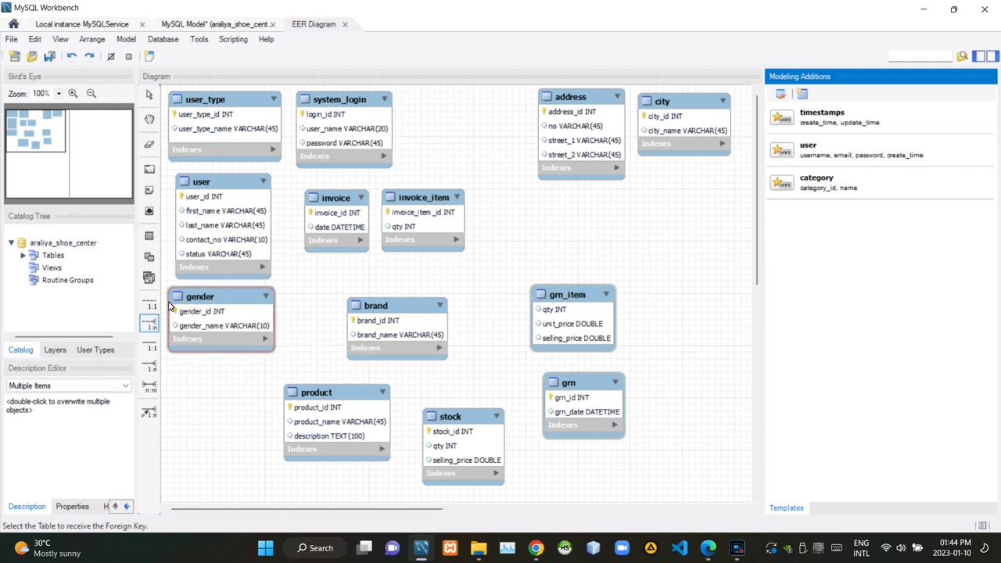
left_click(206, 233)
left_click(230, 108)
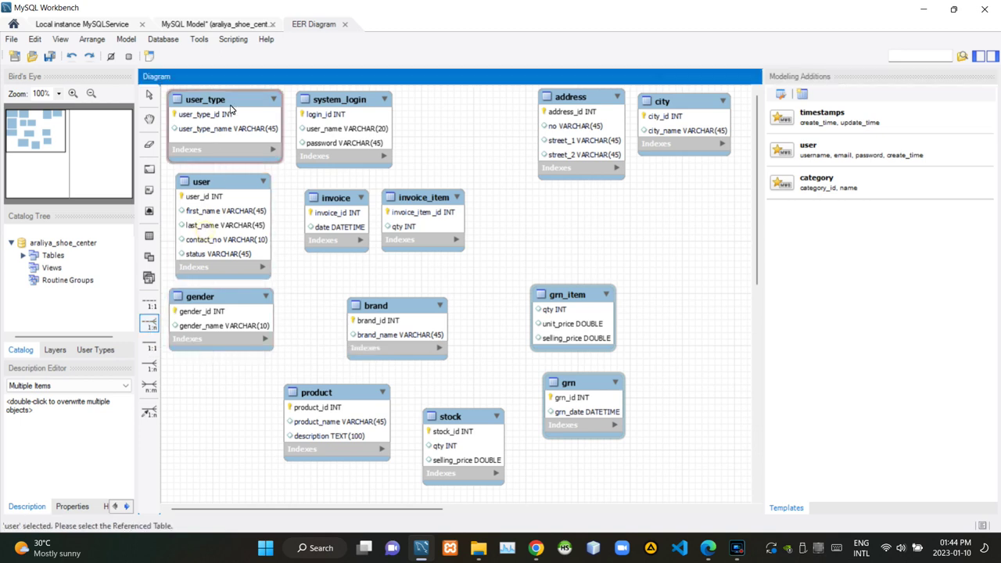
- Move the gender and user tables lower and check the PDF question list
left_click_drag(219, 298, 220, 356)
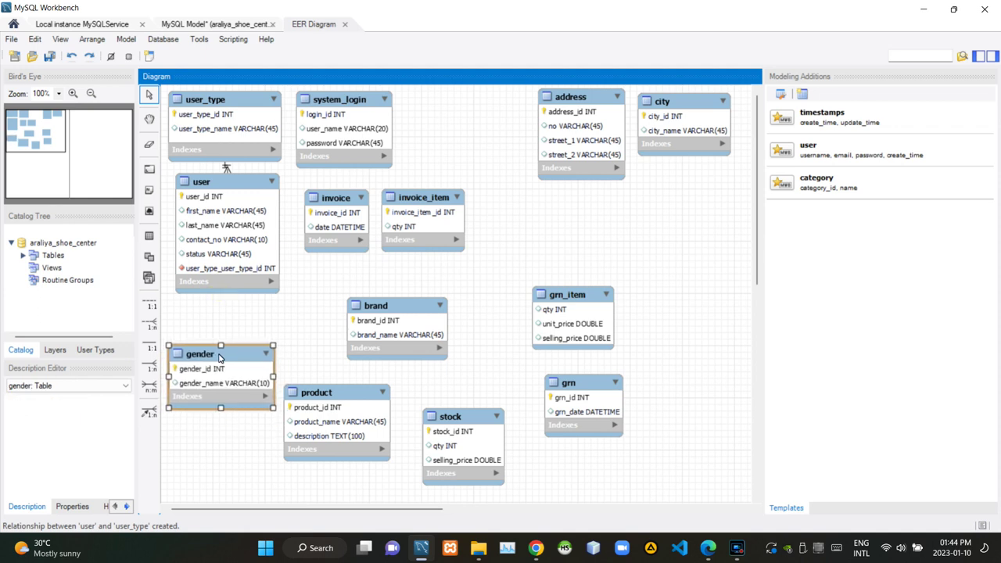
left_click_drag(226, 182, 232, 217)
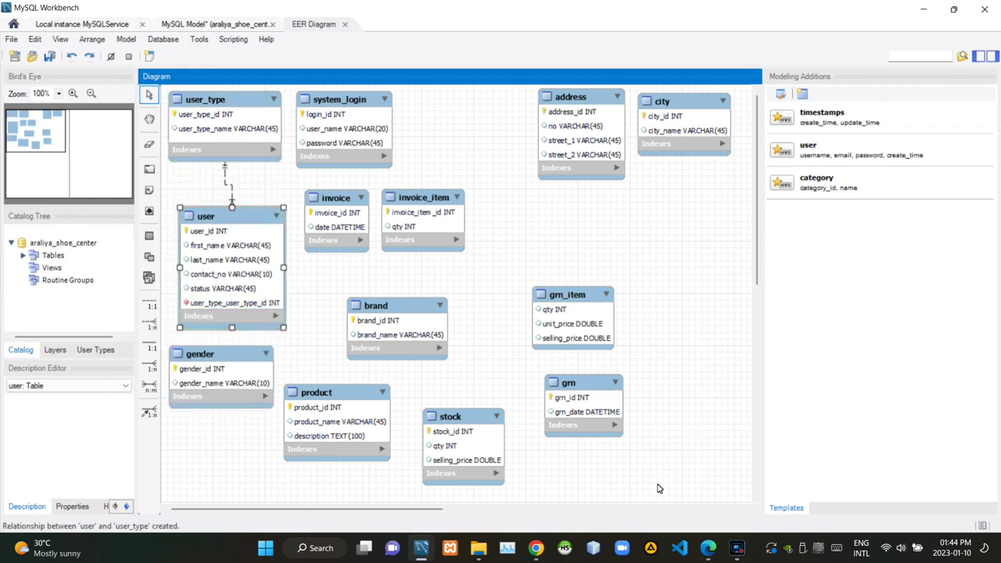
left_click(707, 549)
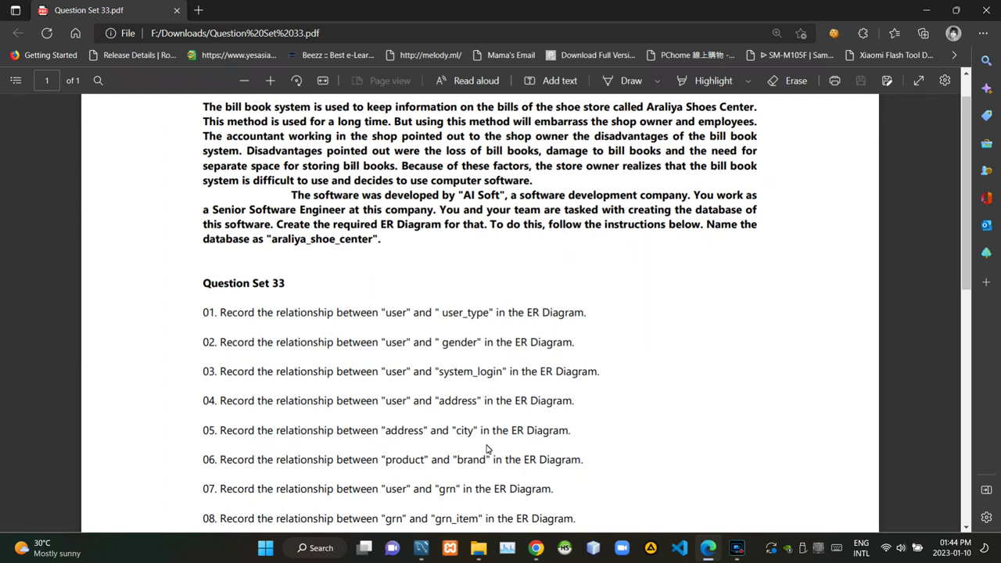
left_click(421, 549)
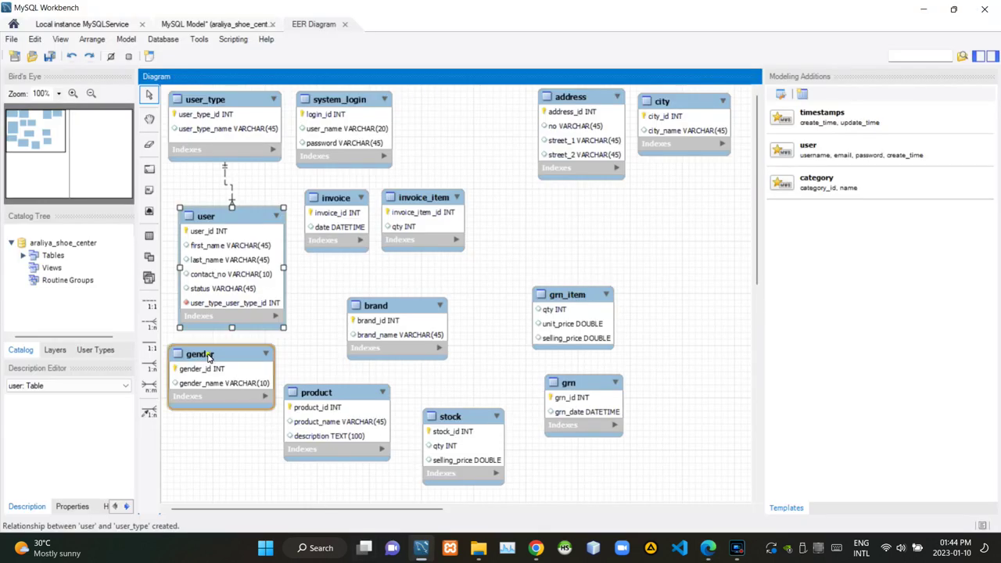
- Create a 1:n relationship from user to gender, adding gender_gender_id to user
left_click_drag(209, 357, 211, 379)
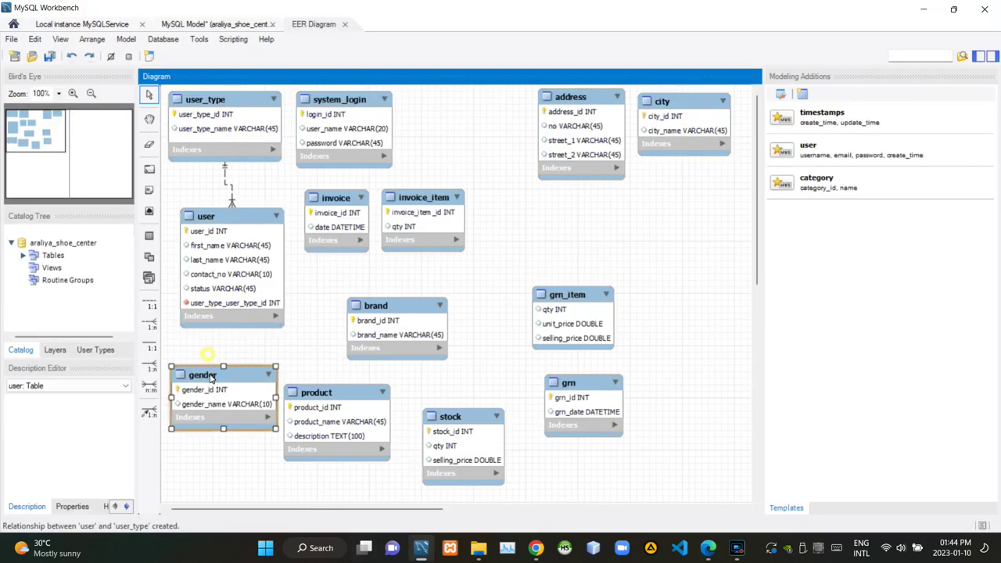
left_click(148, 324)
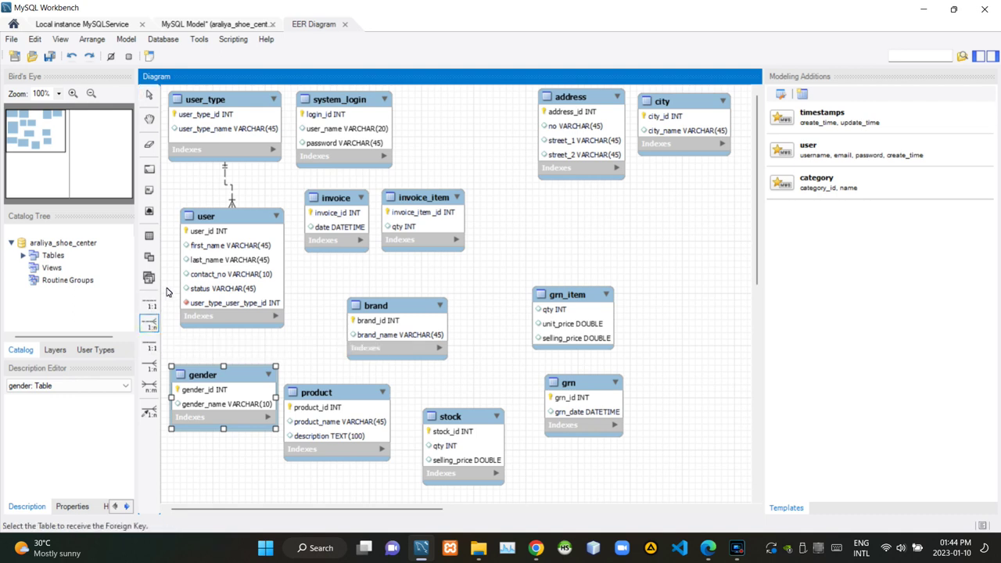
left_click(219, 286)
left_click(213, 392)
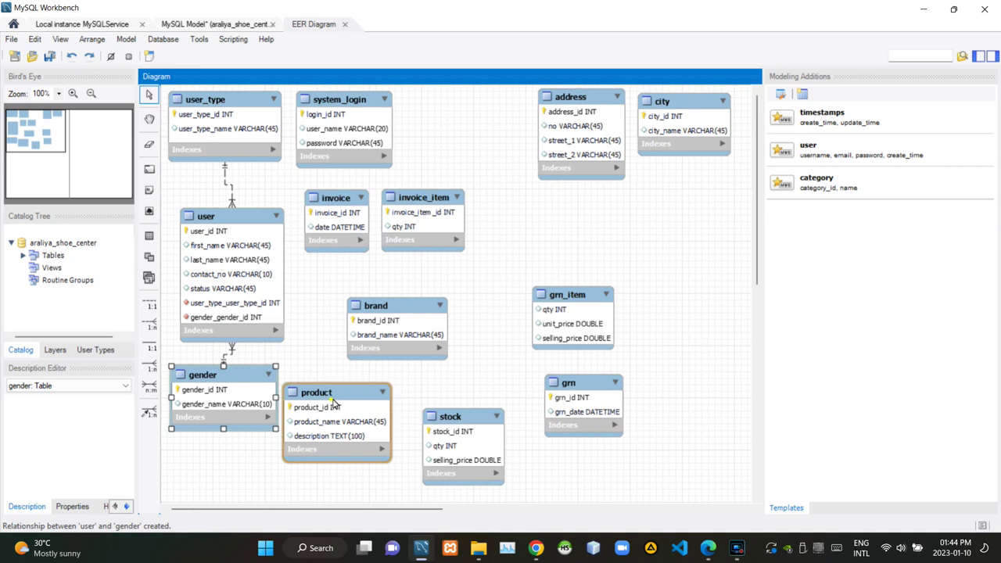
- Shift product right and gender further down, then review the next PDF question
left_click_drag(331, 402, 347, 403)
left_click_drag(256, 381, 259, 405)
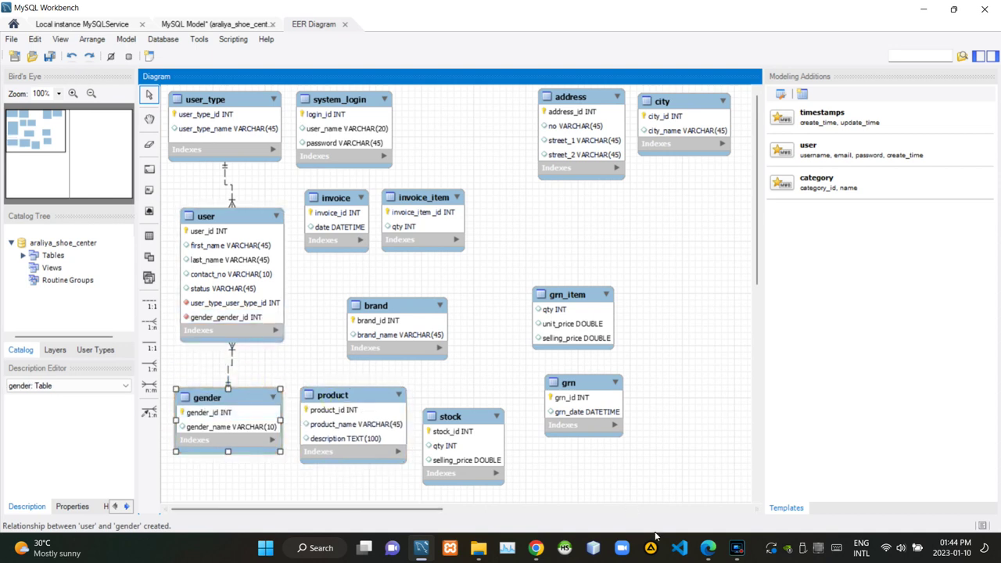
left_click(708, 548)
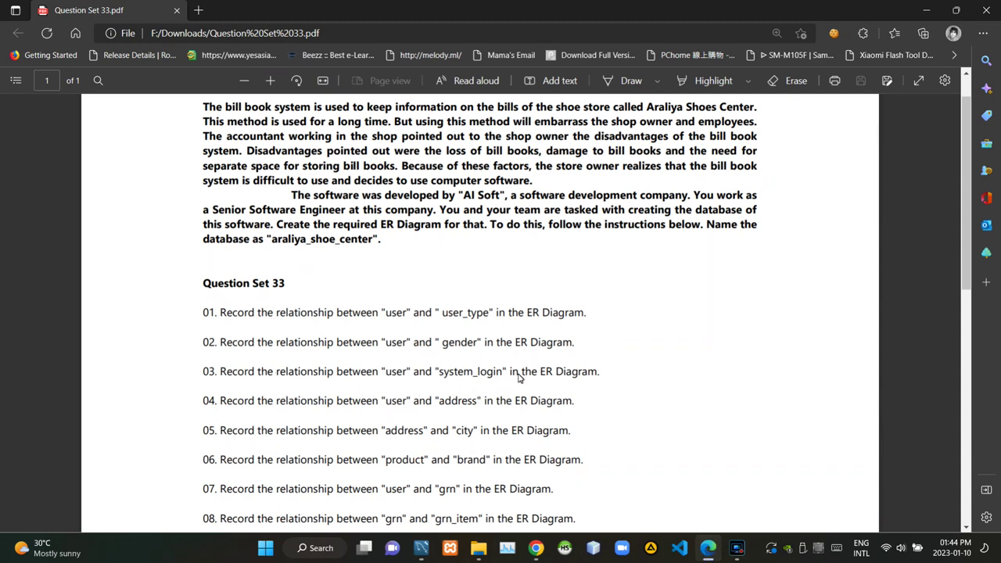
left_click(421, 550)
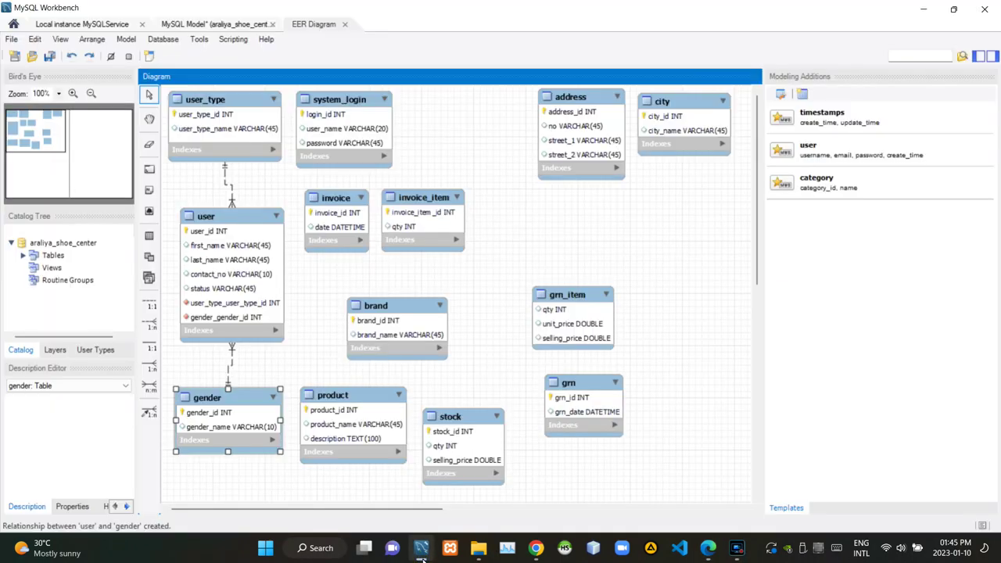
- Add a 1:1 non-identifying relationship from user to system_login, creating system_login_login_id
left_click(147, 310)
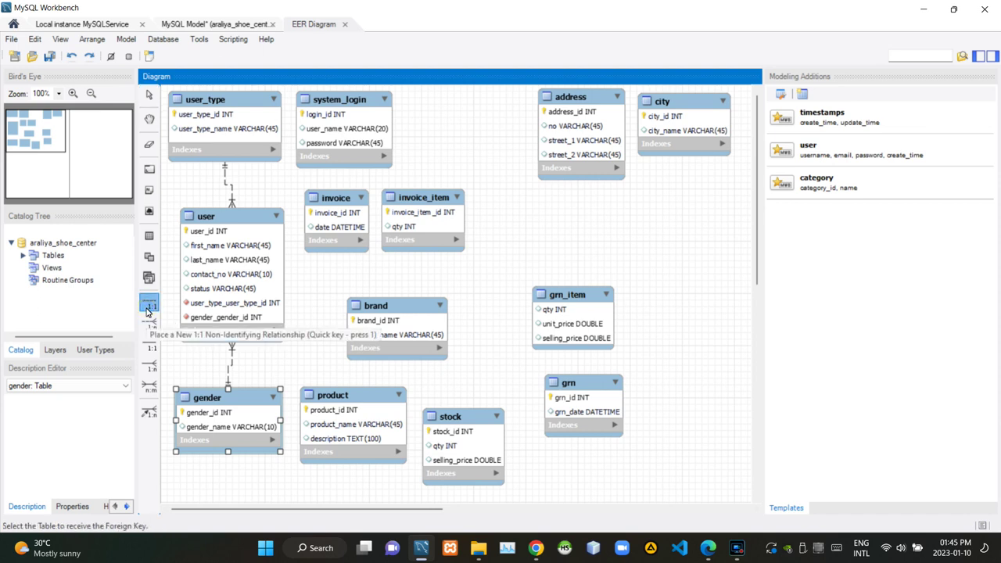
left_click(227, 264)
left_click(330, 160)
- Rearrange invoice below invoice_item and reread the relationship questions in the PDF
left_click_drag(320, 208, 495, 226)
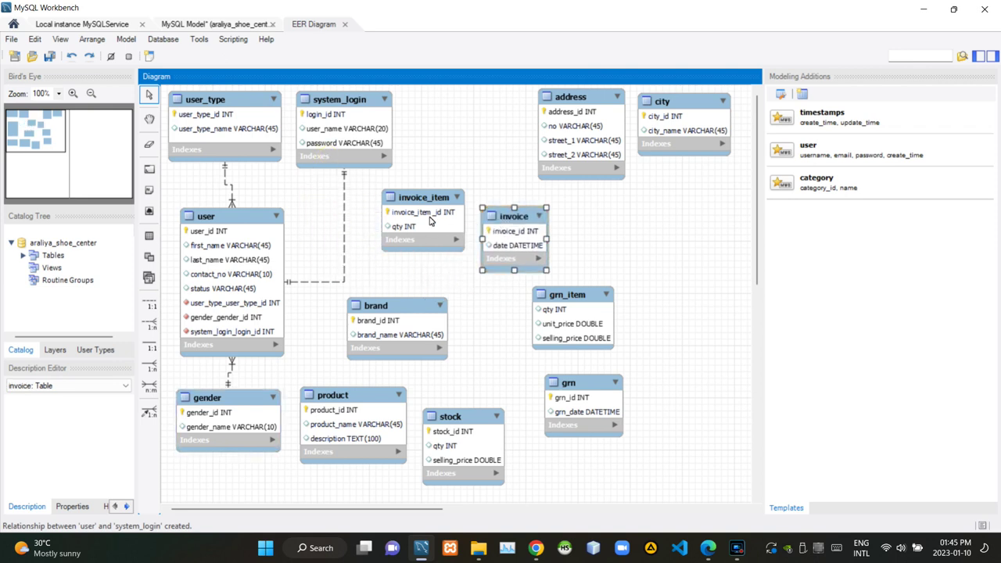
left_click_drag(433, 208, 479, 156)
left_click_drag(517, 222, 436, 229)
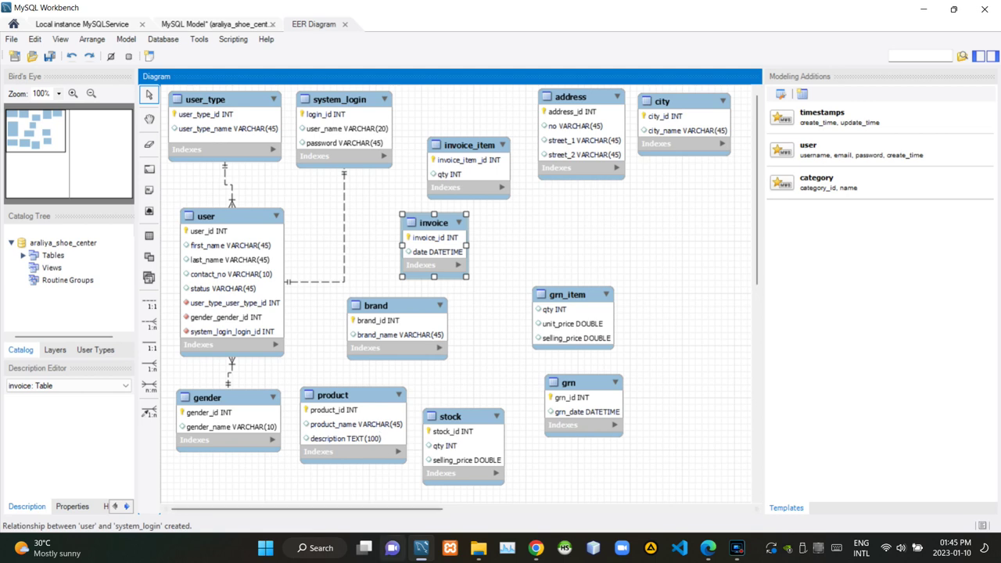
left_click(708, 548)
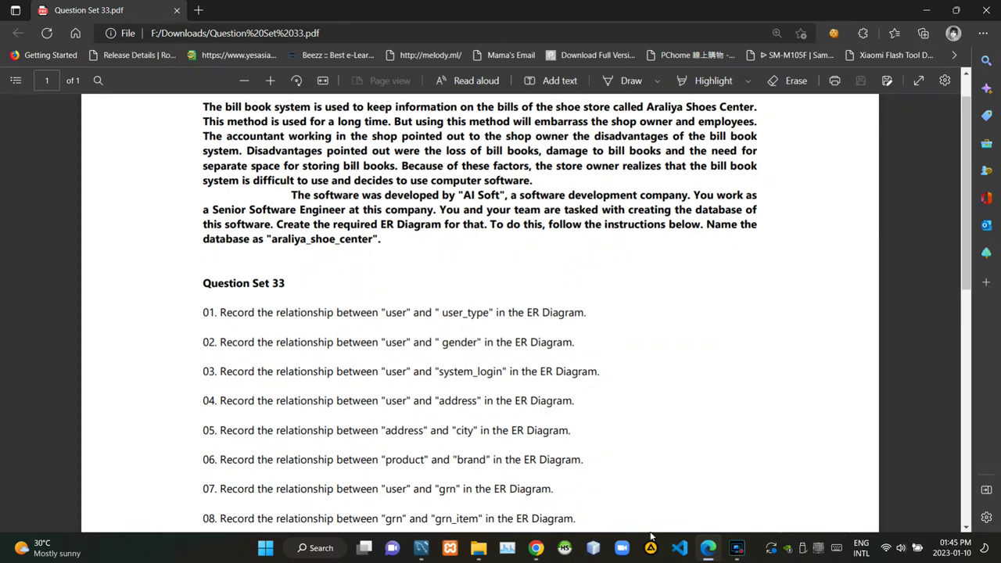
left_click(422, 549)
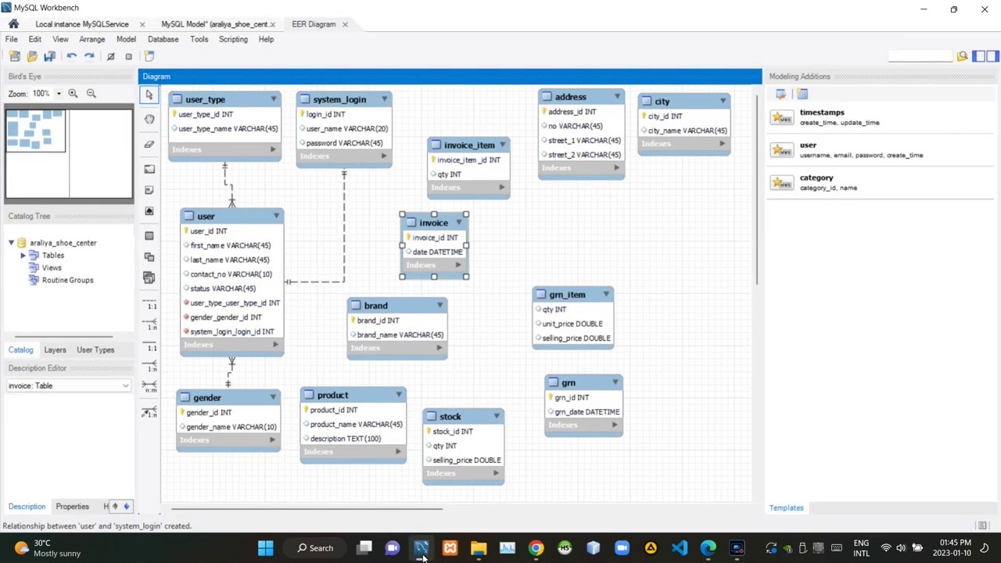
- Link user to address with a 1:n relationship, adding address_address_id
left_click(149, 324)
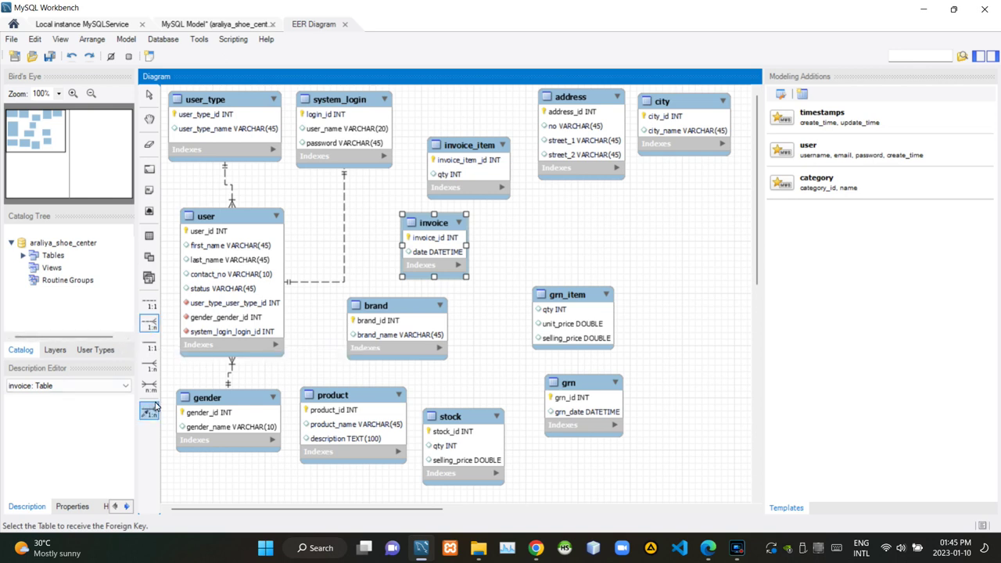
left_click(212, 307)
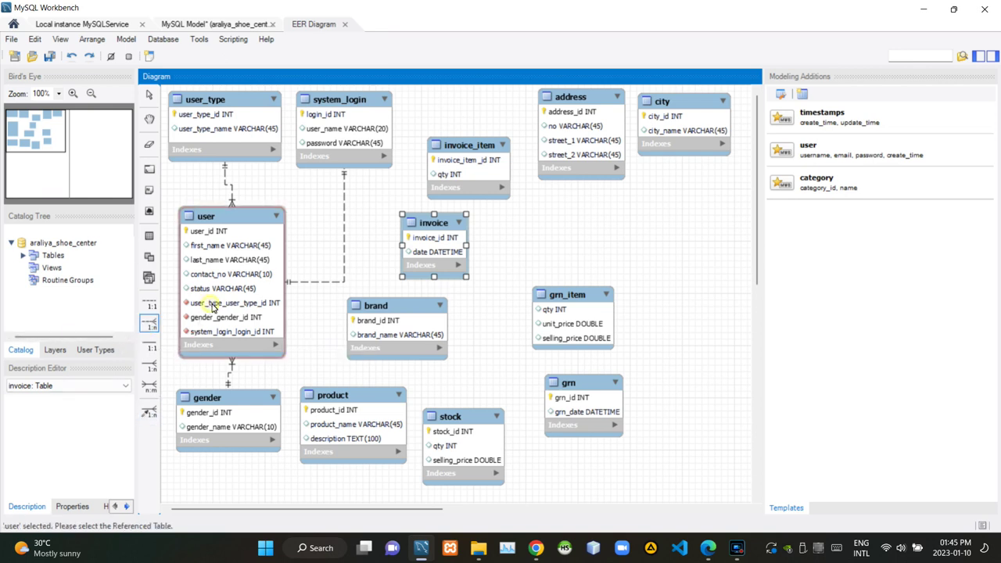
left_click(561, 141)
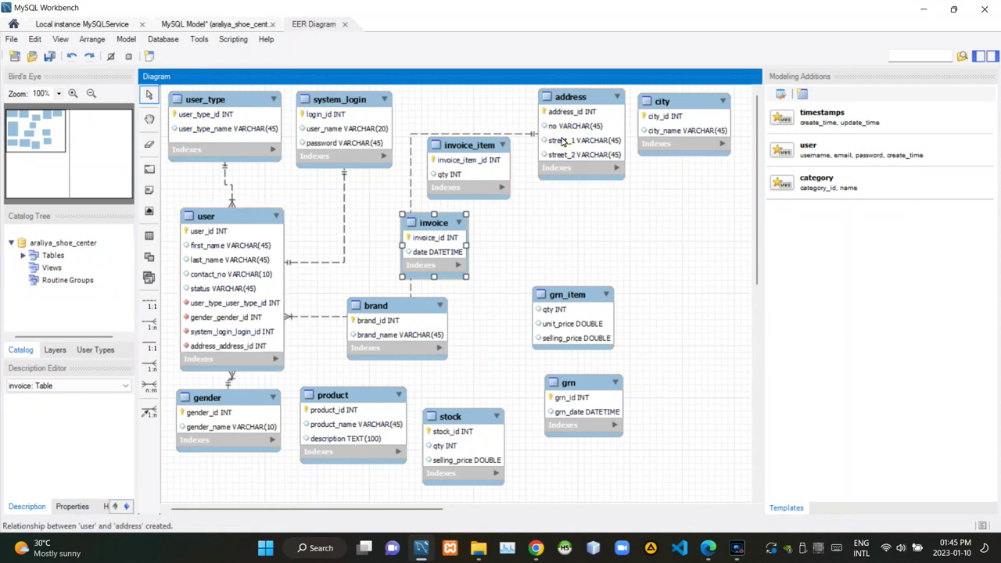
- Reposition the brand, invoice and invoice_item tables, then view the question PDF
left_click_drag(412, 307, 483, 320)
left_click_drag(454, 226, 595, 211)
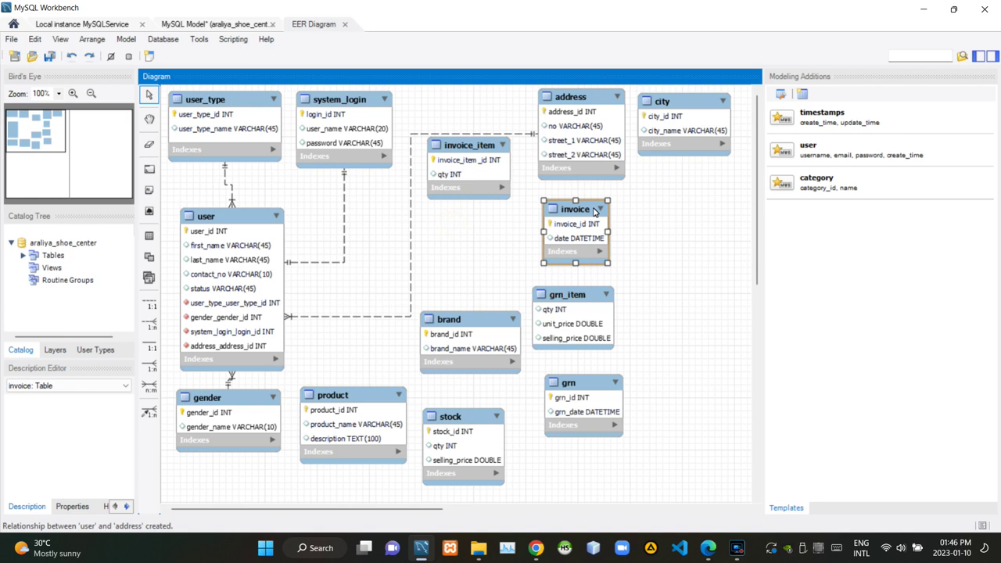
left_click_drag(483, 160, 487, 199)
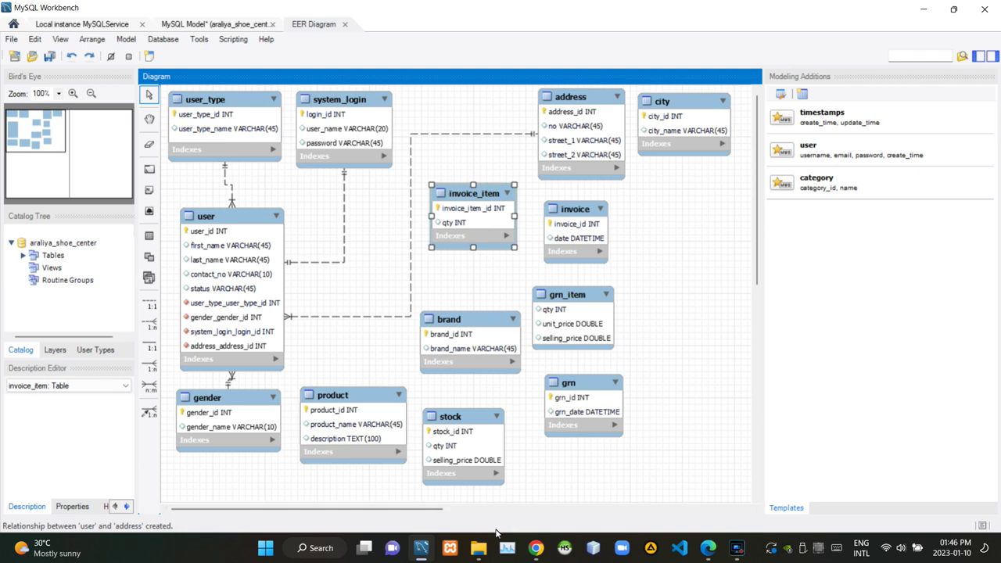
left_click(708, 549)
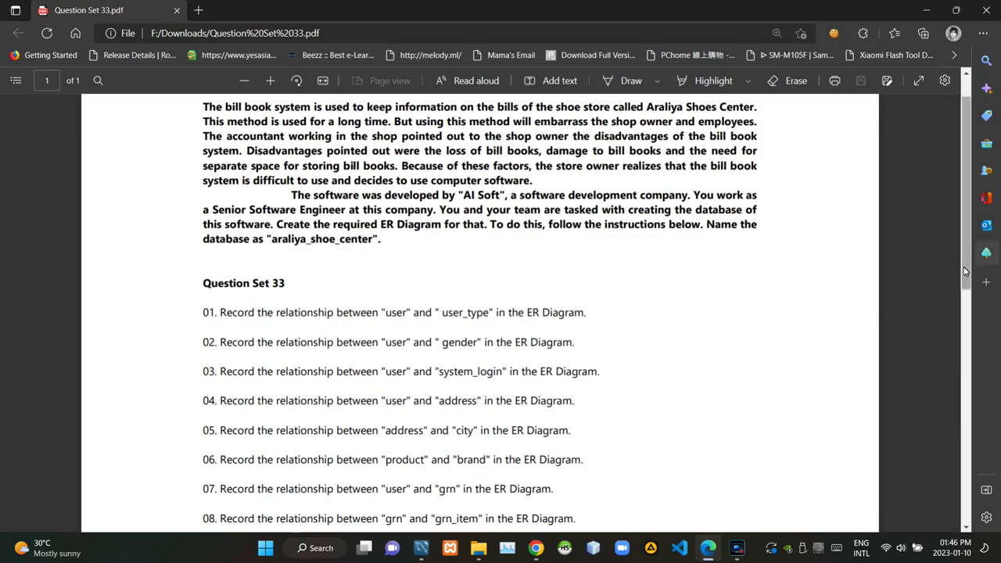
- Scroll the PDF through questions 03–13 and go back to the EER diagram
left_click_drag(961, 277, 931, 377)
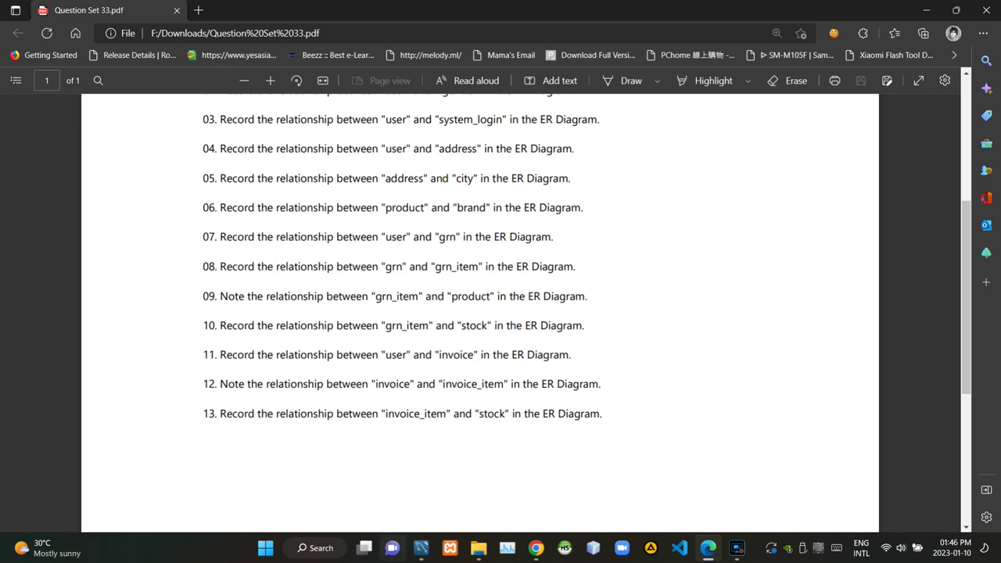
left_click(418, 555)
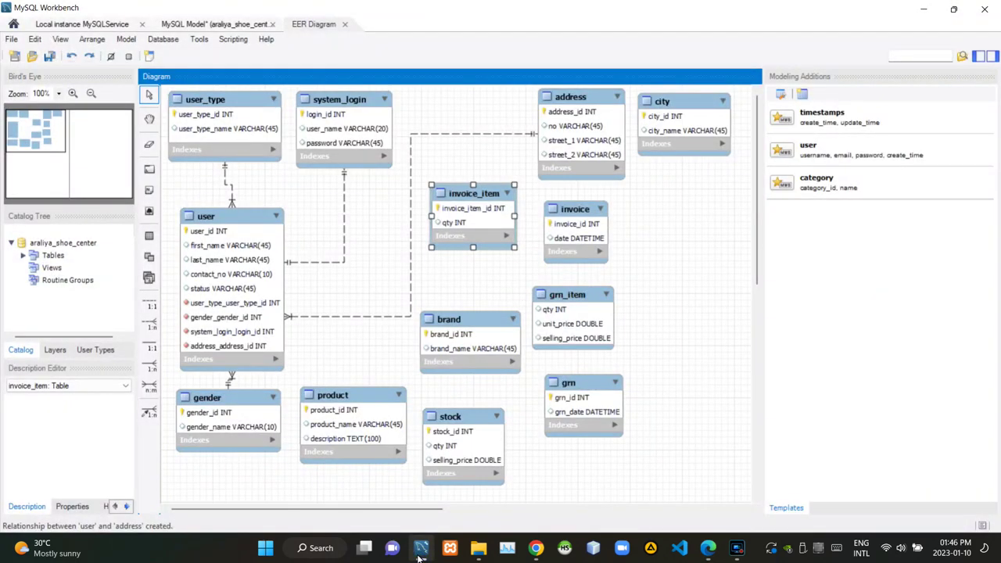
- Create a 1:n relationship from address to city, adding city_city_id to address
left_click(150, 324)
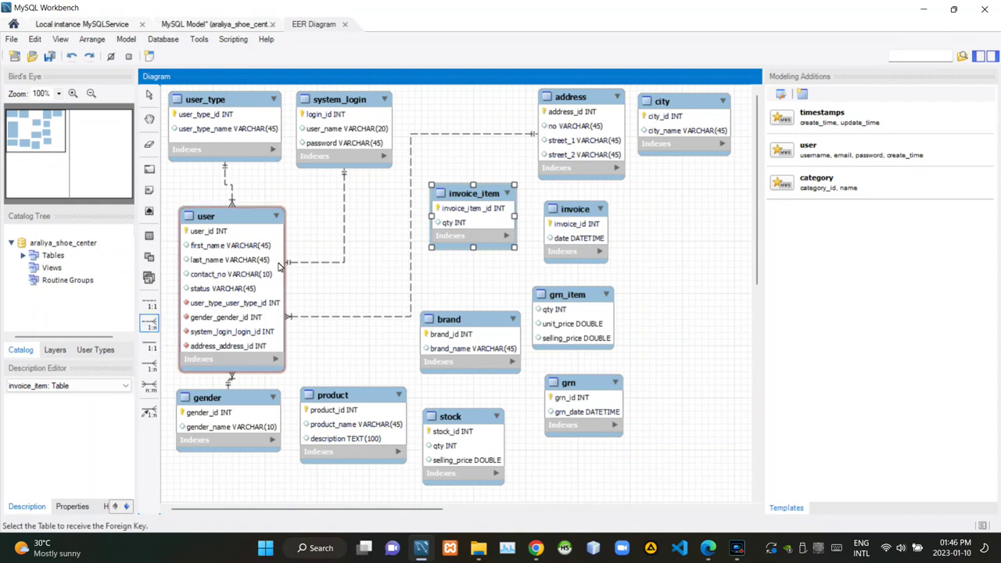
left_click(580, 129)
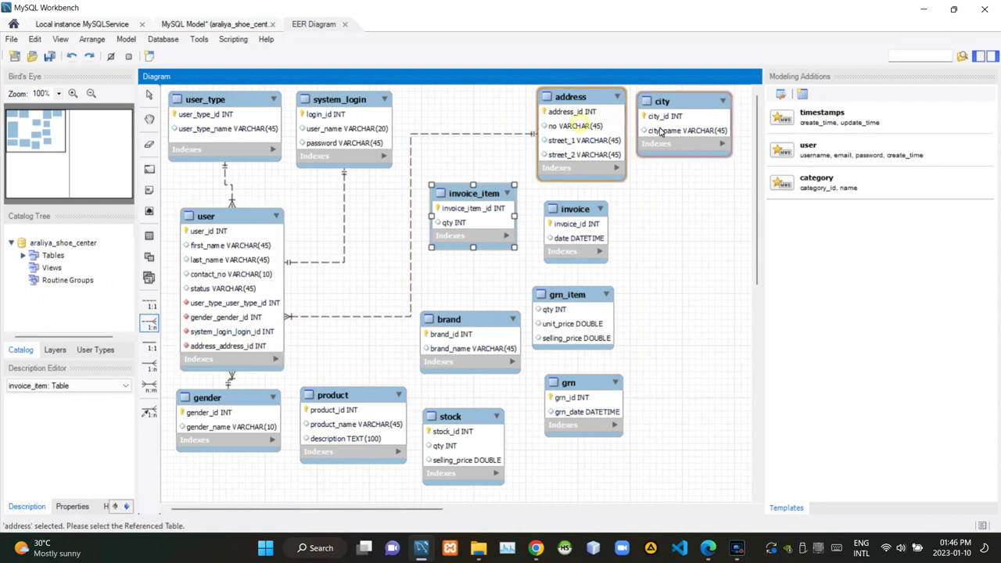
left_click(669, 129)
- Nudge city right and gender down, then consult the question-set PDF
left_click_drag(683, 109, 699, 109)
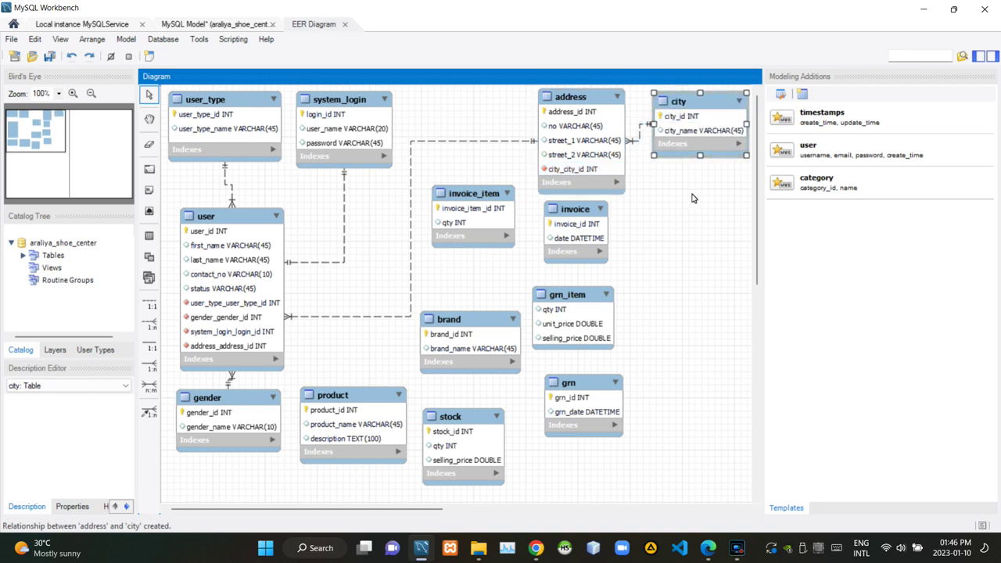
left_click_drag(234, 400, 237, 419)
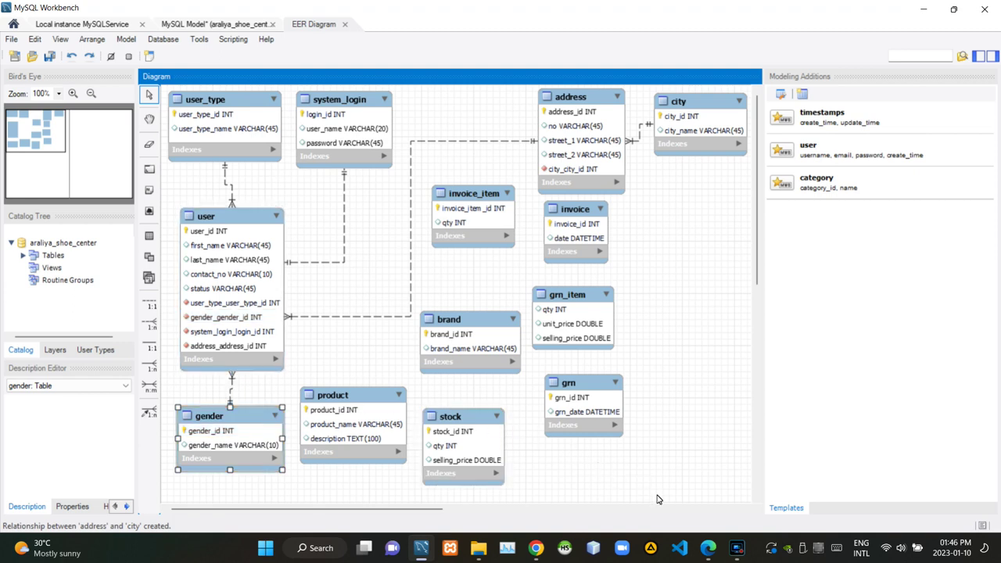
left_click(708, 552)
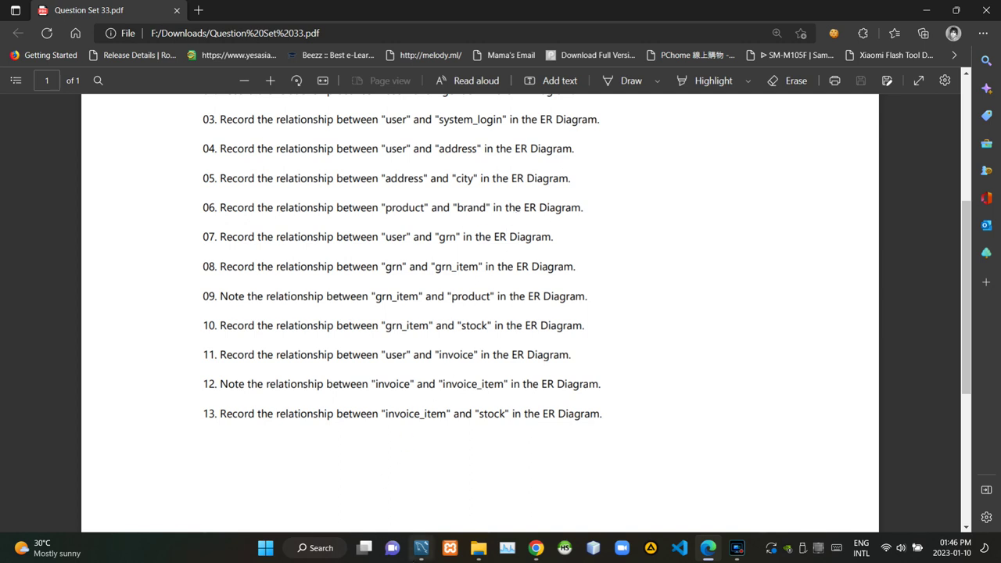
left_click(420, 547)
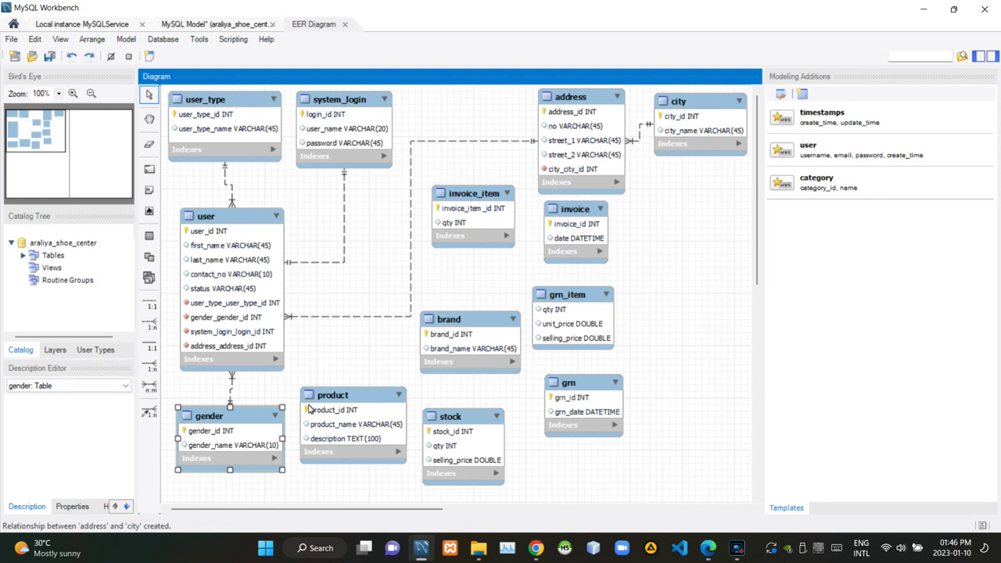
- Link product to brand with a 1:n relationship, adding brand_brand_id to product
left_click(150, 327)
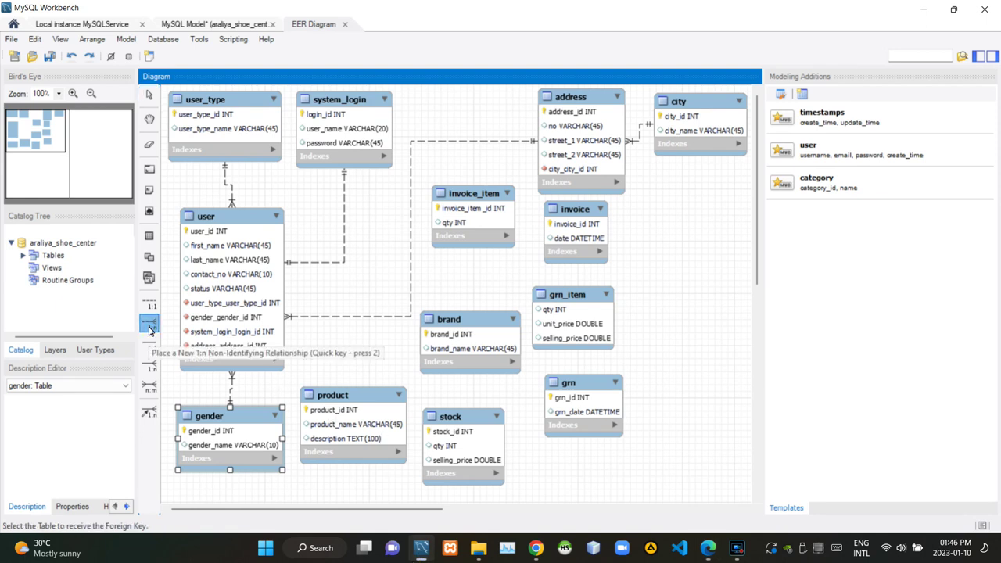
left_click(329, 424)
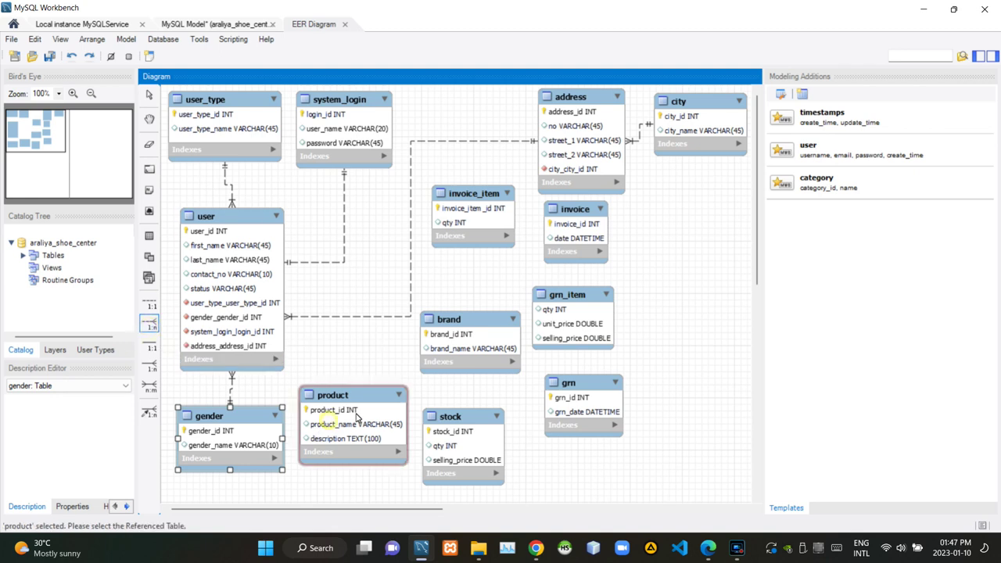
left_click(465, 362)
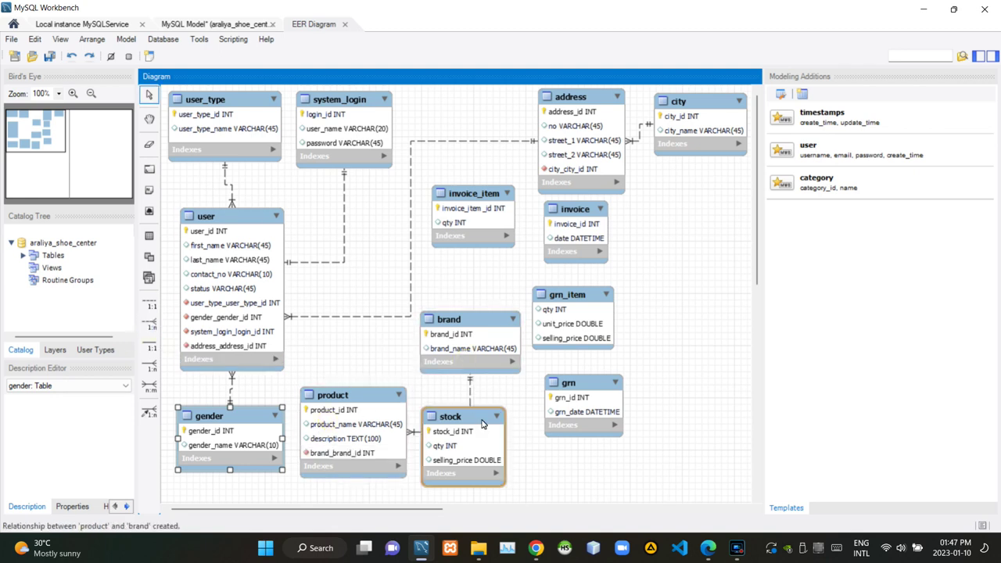
- Move the stock and grn tables to new spots and check the PDF question list
left_click_drag(482, 423, 530, 453)
left_click_drag(575, 394, 686, 373)
left_click_drag(523, 442, 560, 395)
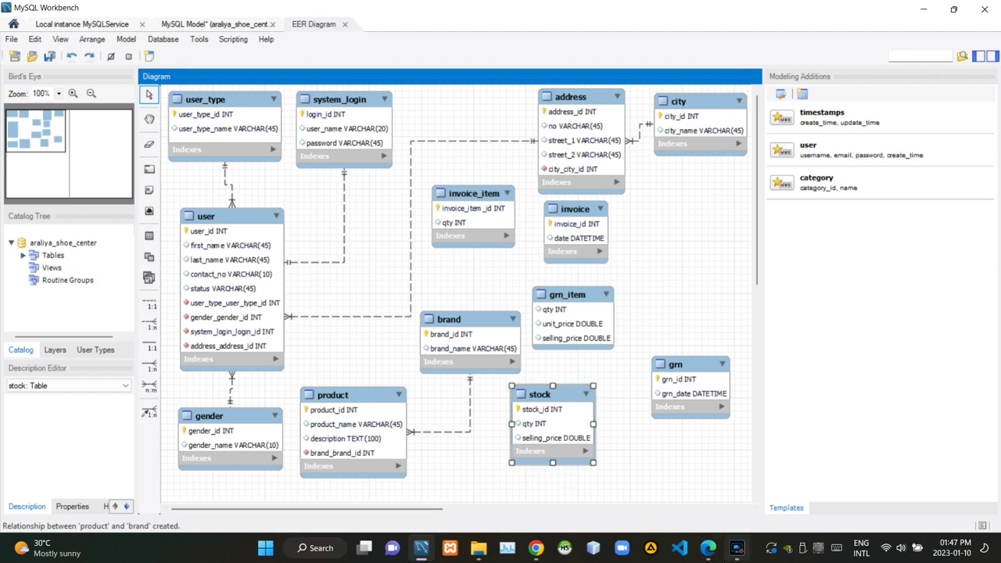
left_click(708, 548)
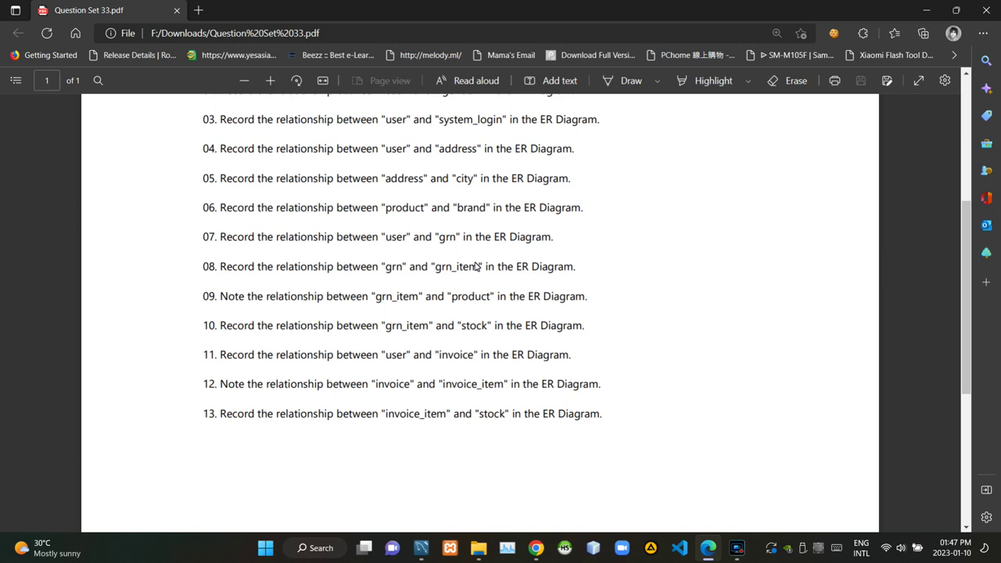
left_click(421, 548)
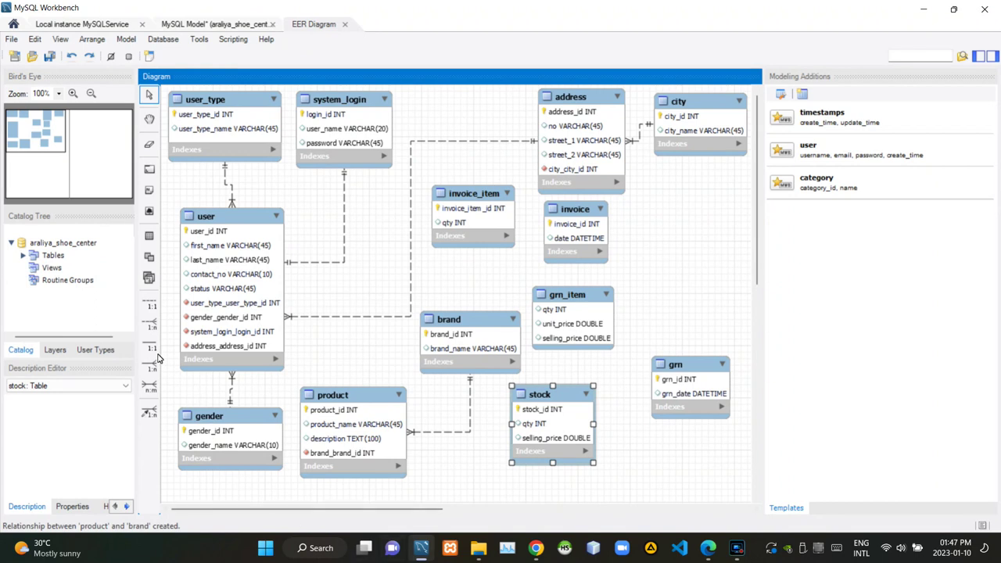
- Create a 1:n relationship from grn to user, adding user_user_id to grn
left_click(149, 323)
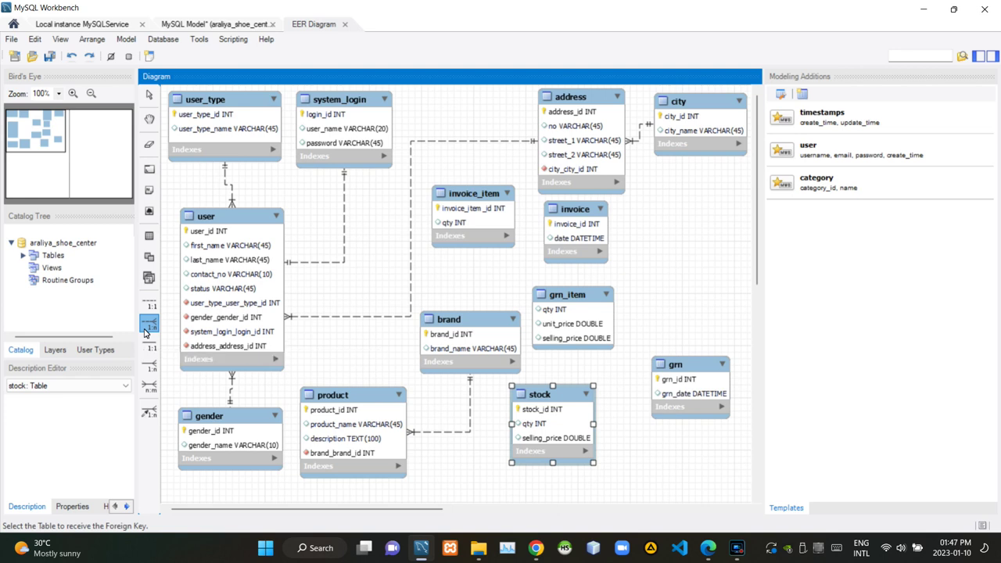
left_click(674, 391)
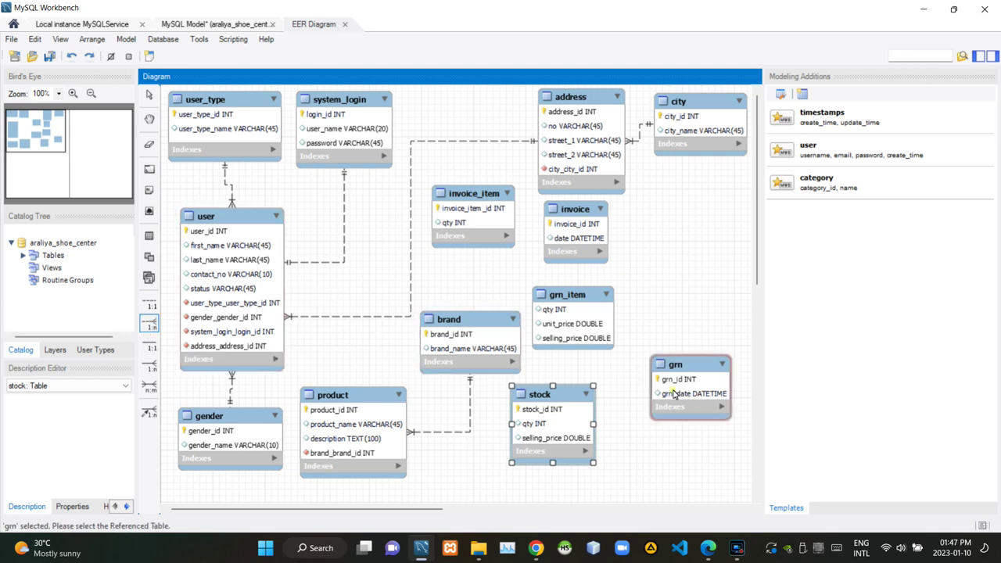
left_click(257, 309)
- Place grn beside invoice, lower brand and move stock right, then recheck the PDF
left_click_drag(696, 361, 697, 231)
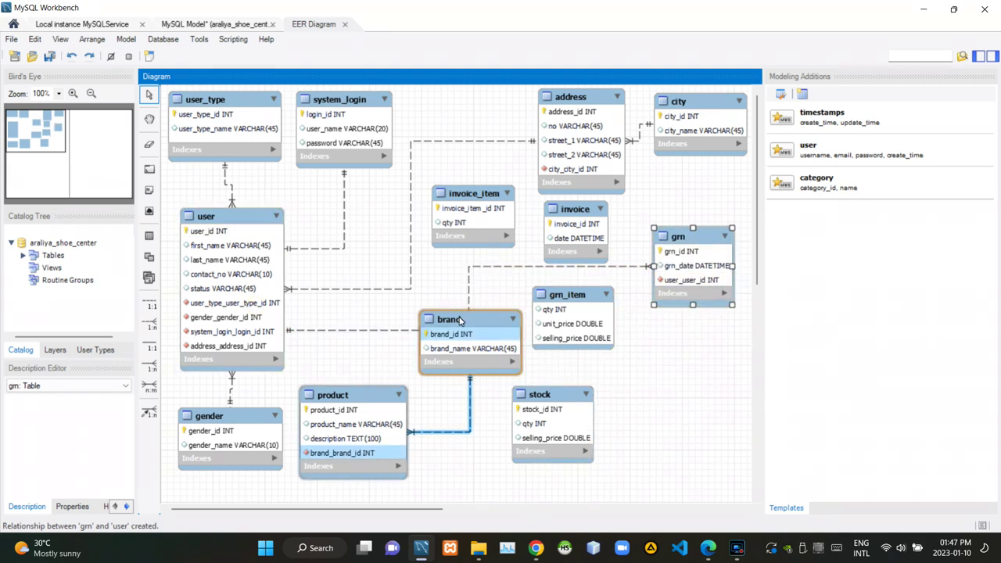
left_click_drag(461, 320, 473, 360)
left_click_drag(551, 399, 615, 410)
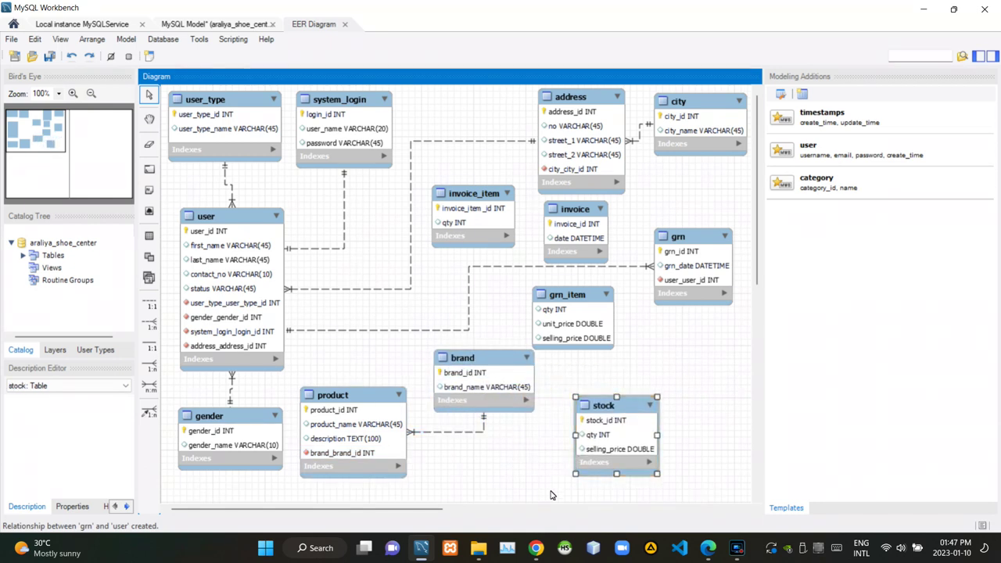
left_click(704, 550)
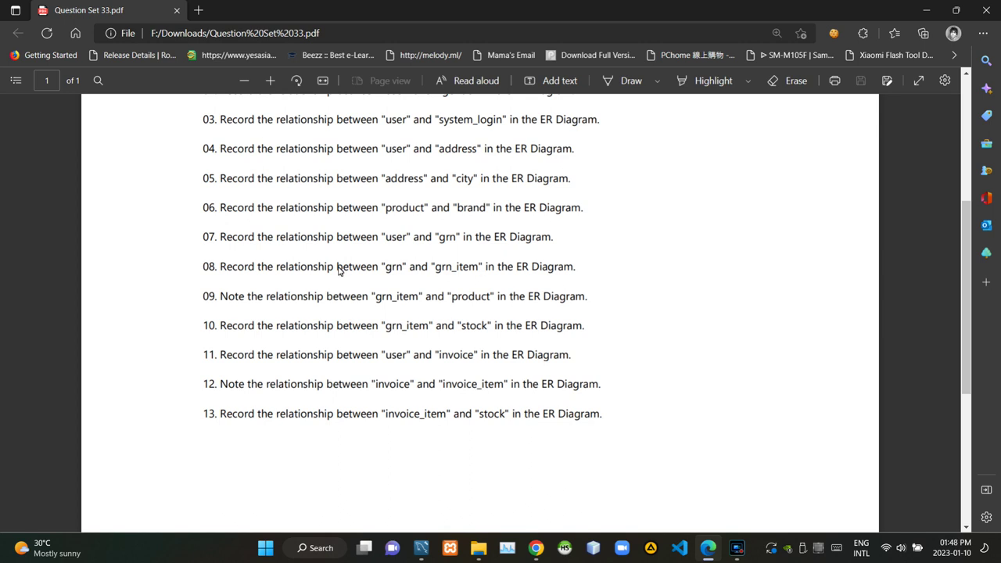
left_click(422, 548)
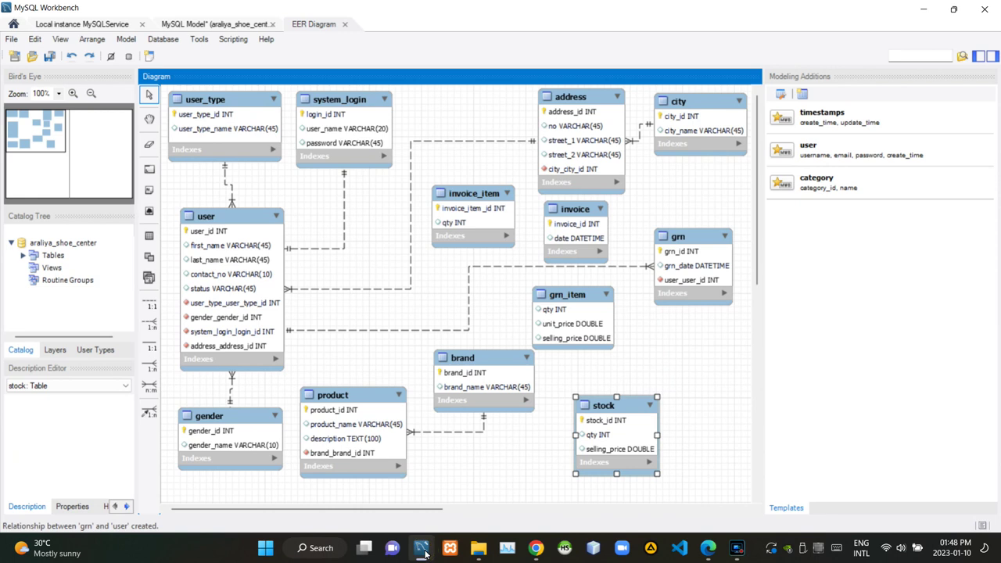
- Link grn_item to grn with a 1:n relationship, adding grn_grn_id
left_click(151, 326)
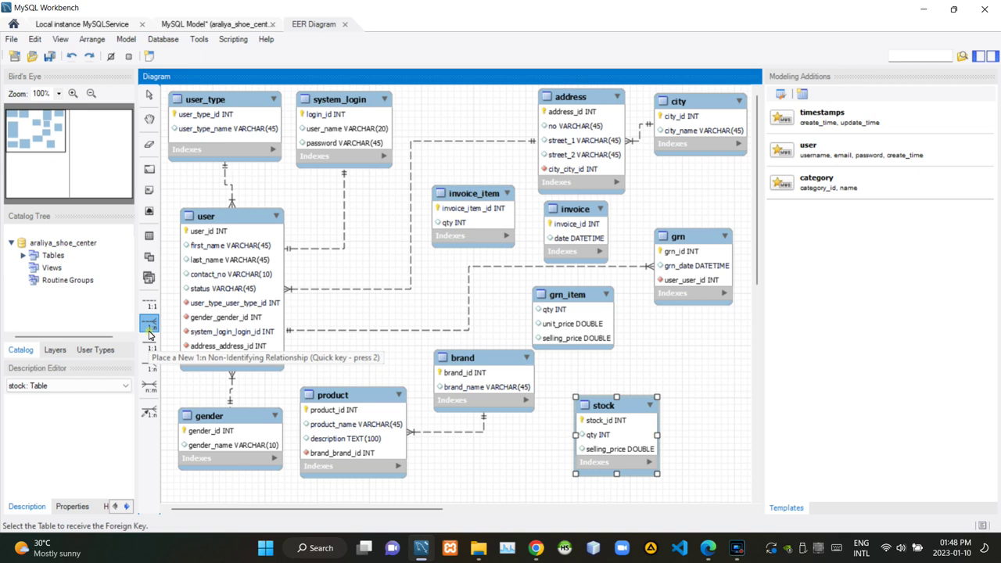
left_click(577, 324)
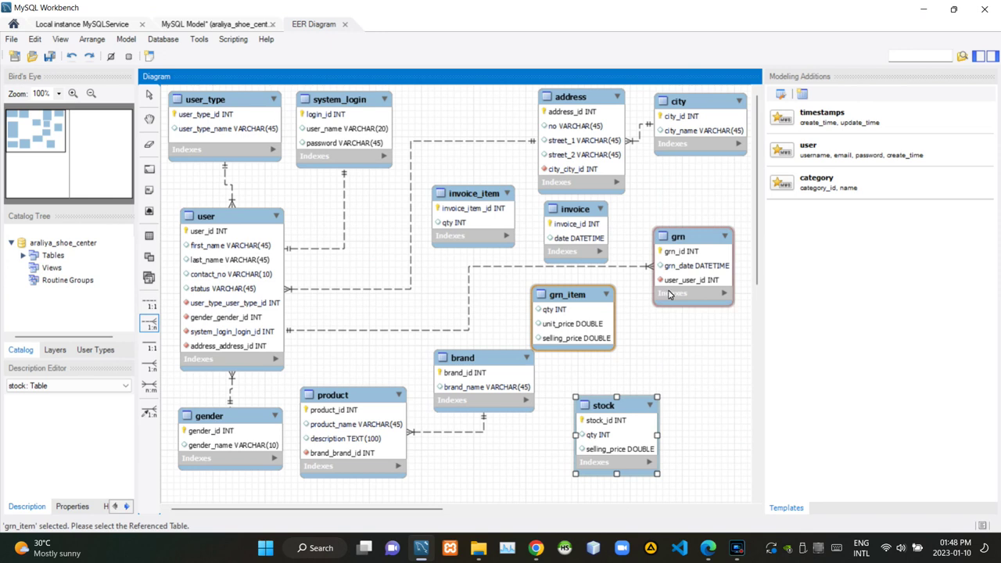
left_click(670, 294)
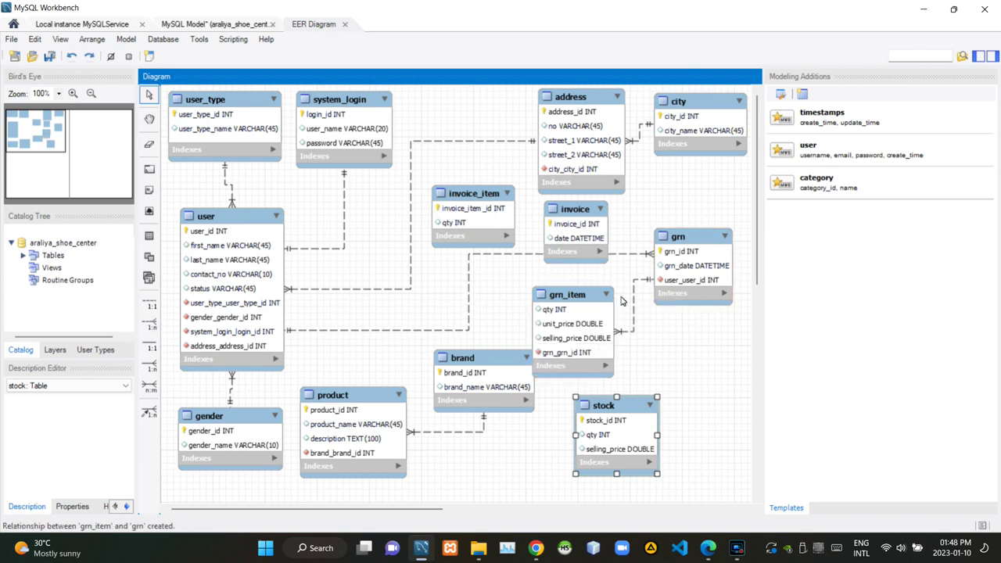
- Nudge grn_item slightly right and read the next questions in the PDF
left_click_drag(595, 305, 607, 306)
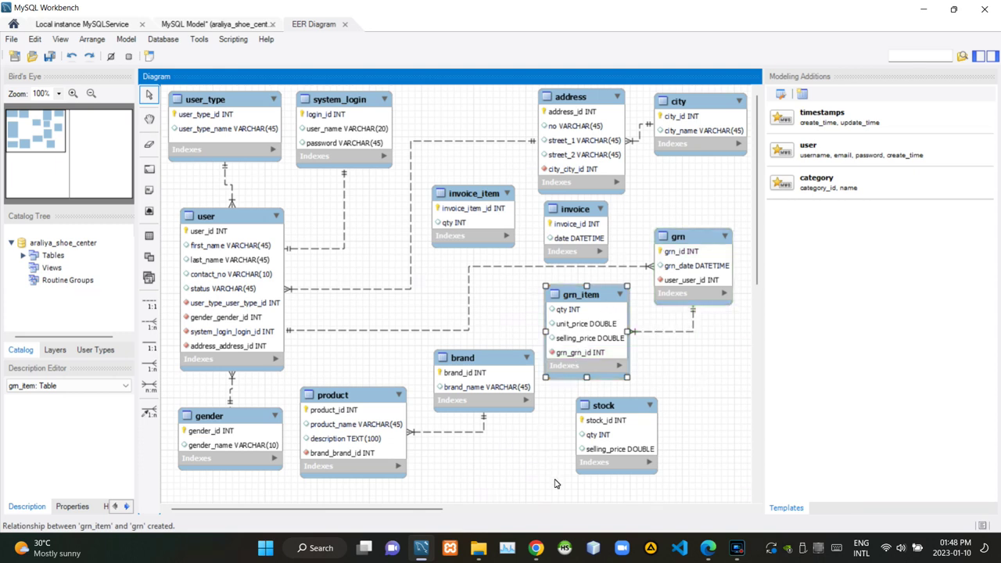
left_click(707, 551)
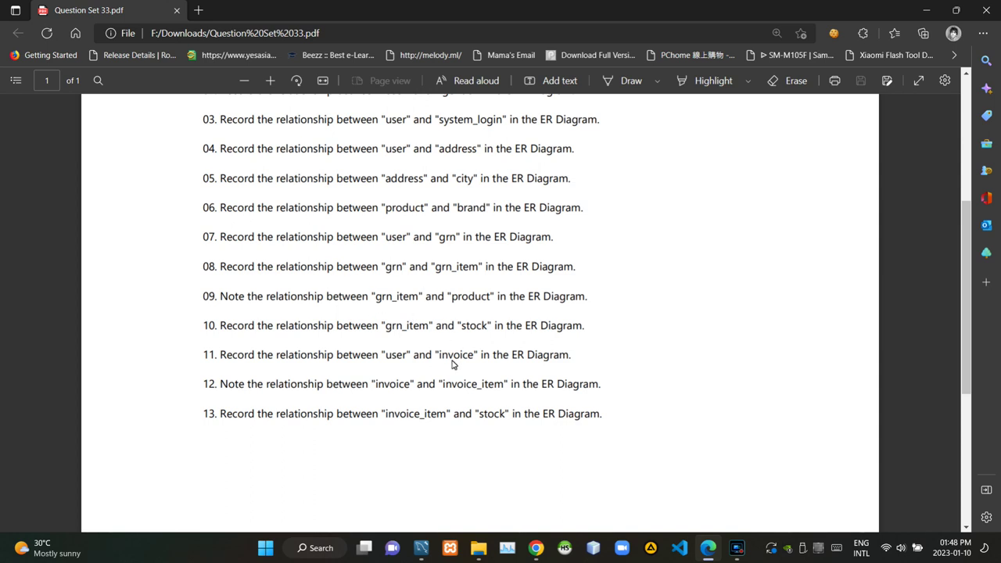
left_click(421, 549)
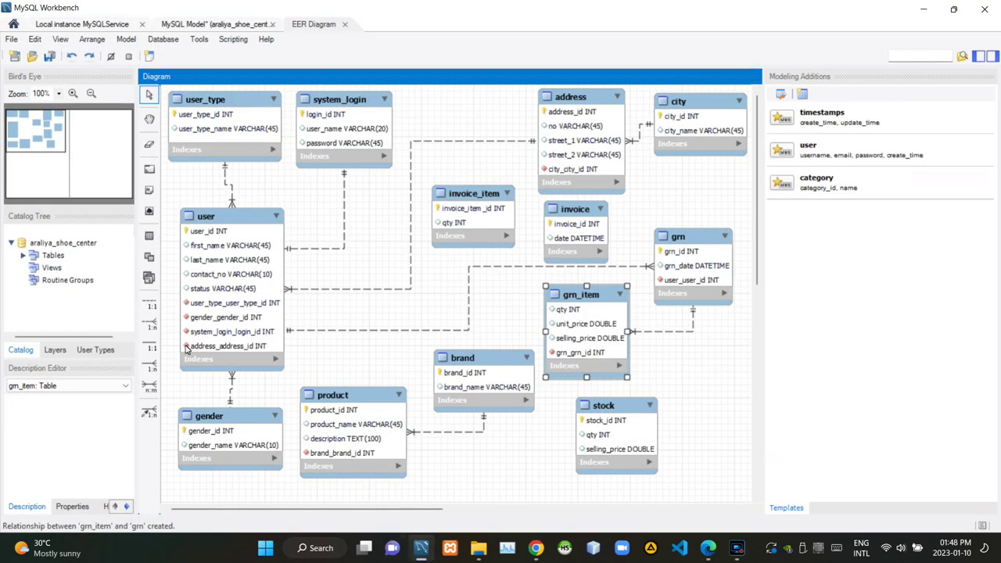
- Create a 1:n relationship from grn_item to product, adding product_product_id
left_click(147, 327)
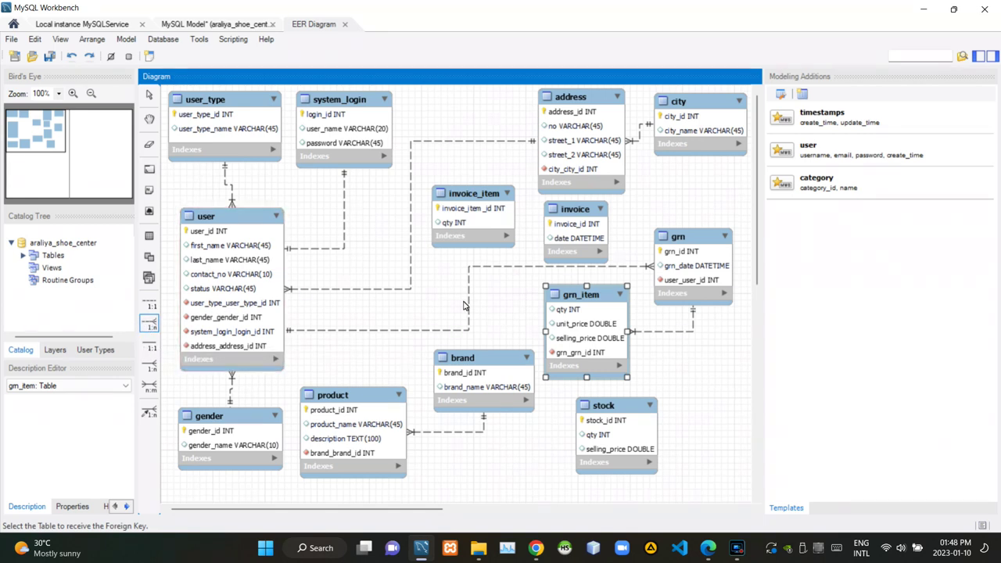
left_click(591, 338)
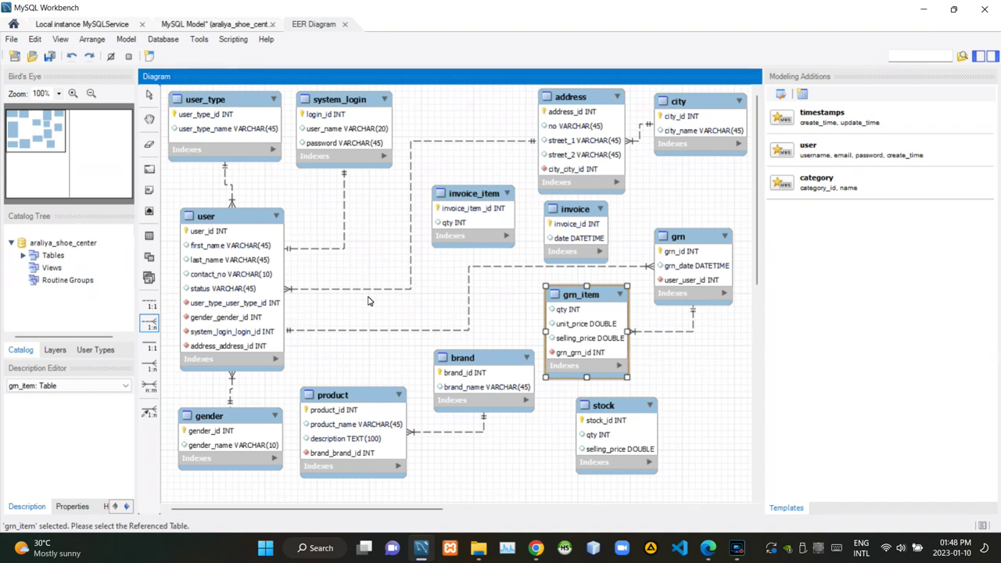
left_click(359, 432)
- Move brand down beside product and review the PDF question list
left_click_drag(482, 361, 516, 445)
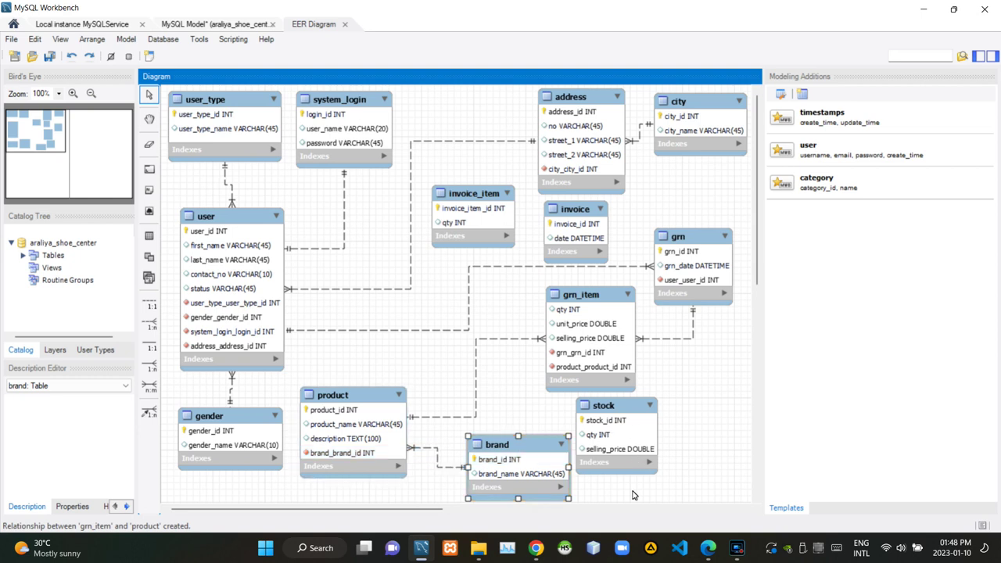
left_click(709, 548)
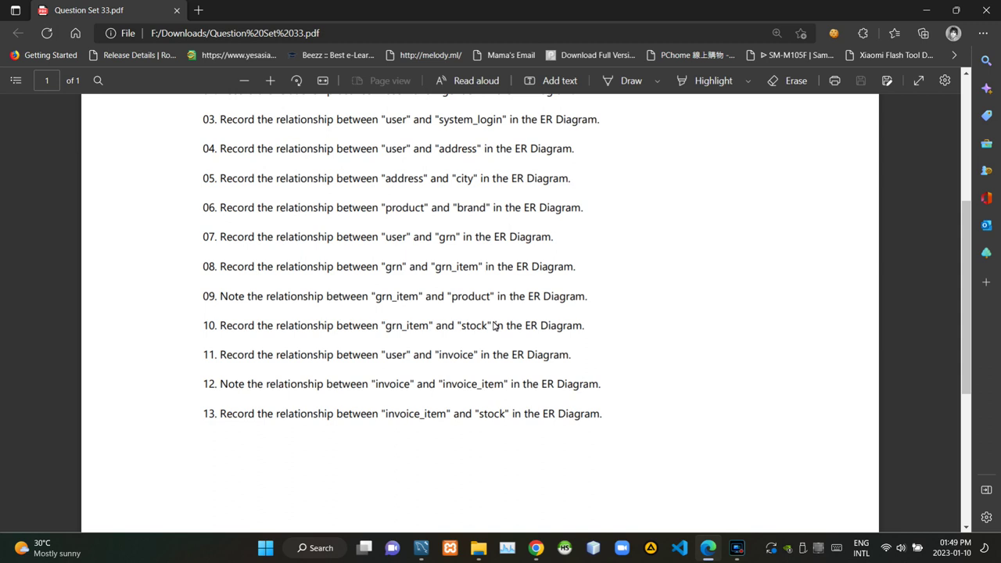
left_click(427, 553)
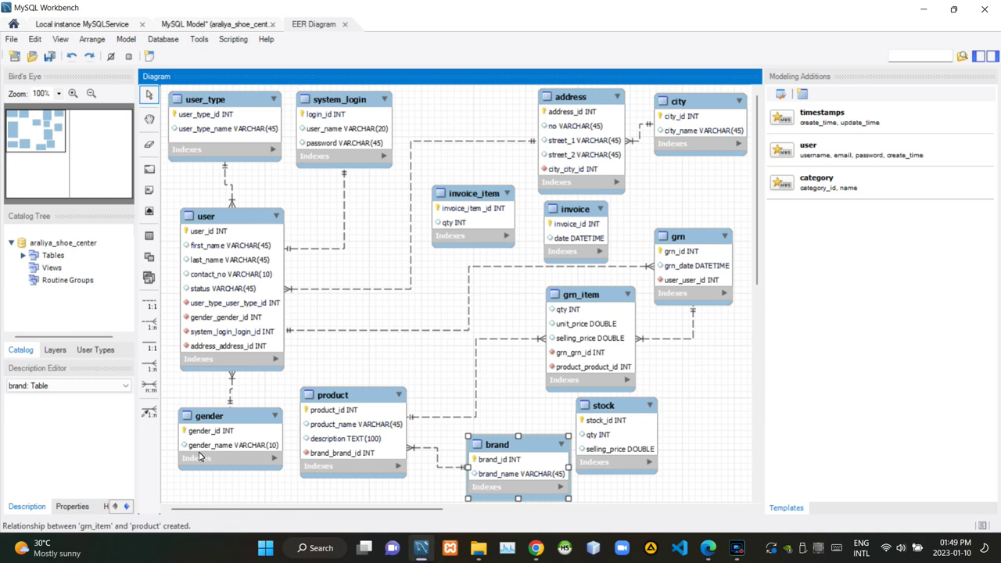
- Add a 1:n non-identifying relationship from grn_item to stock
left_click(147, 323)
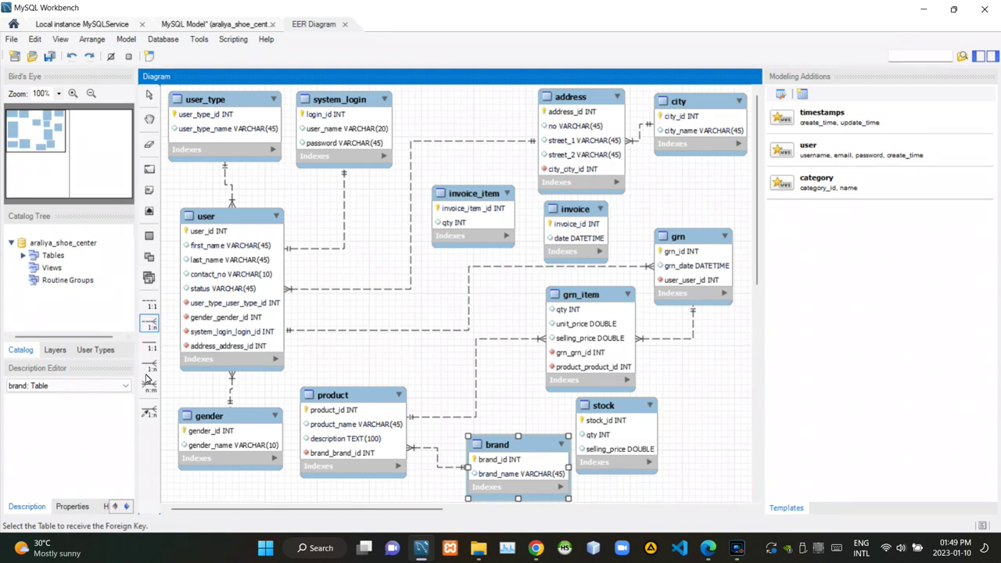
left_click(583, 330)
left_click(614, 416)
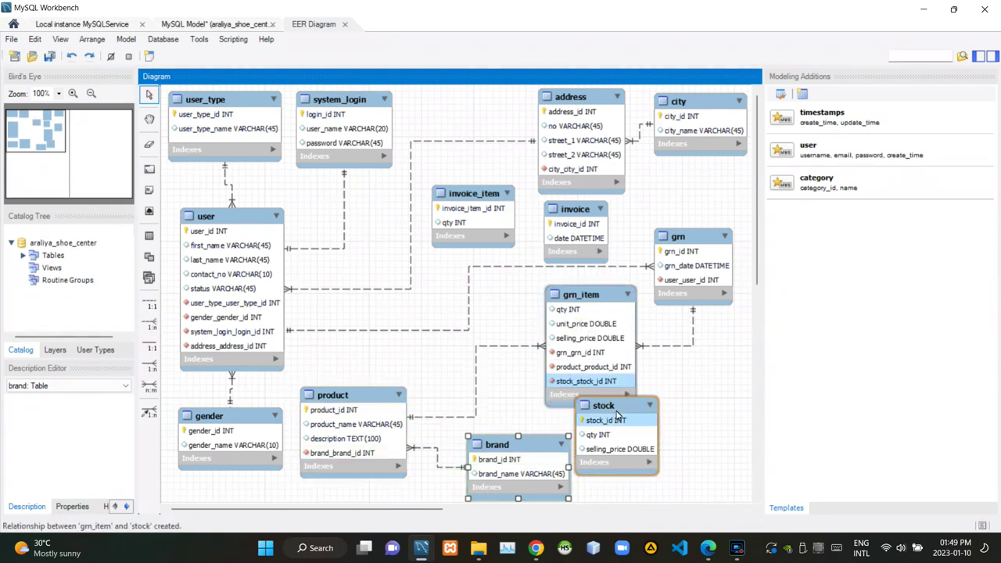
- Move the stock table to the lower right and check the next question in the PDF
left_click_drag(618, 413, 688, 421)
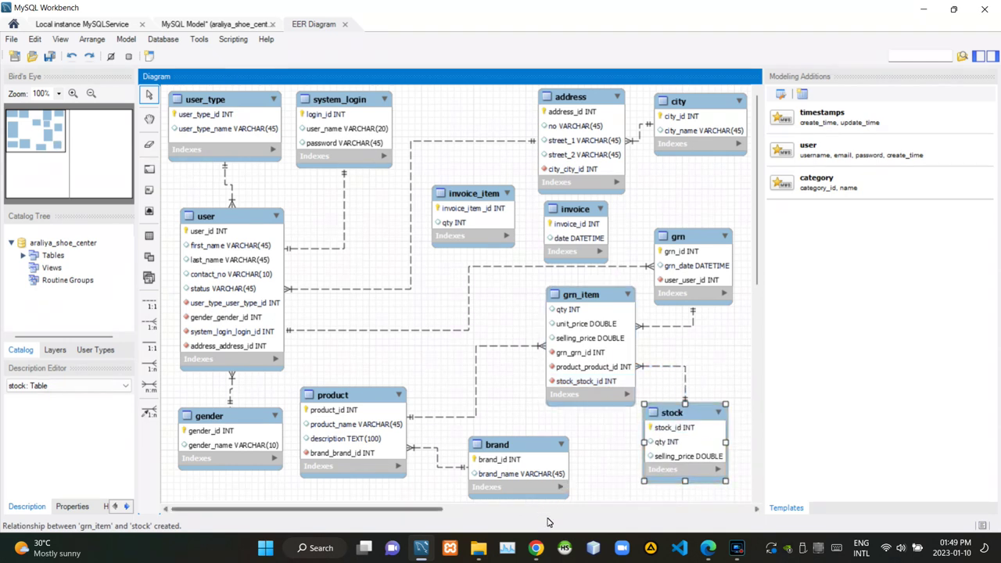
left_click(709, 549)
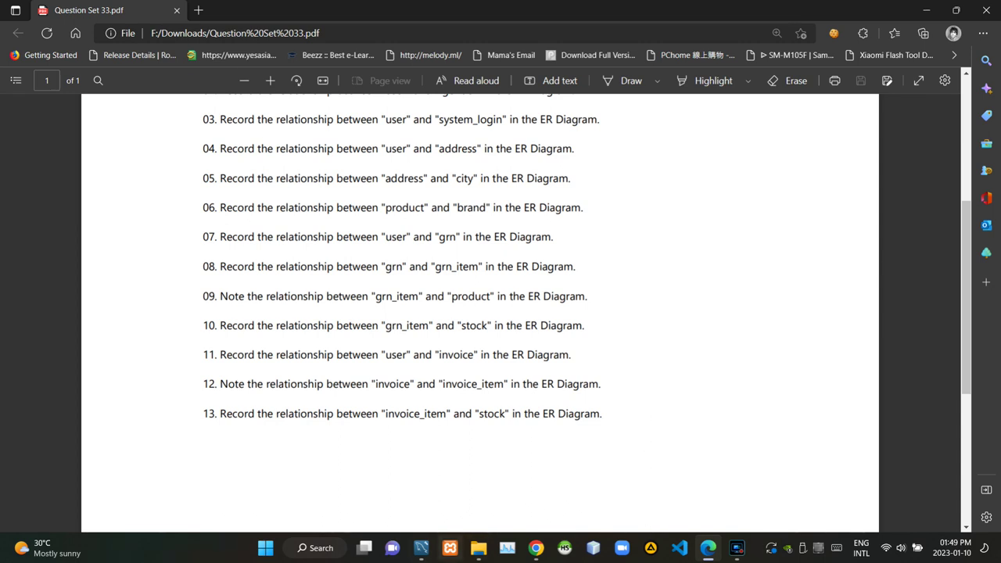
left_click(421, 551)
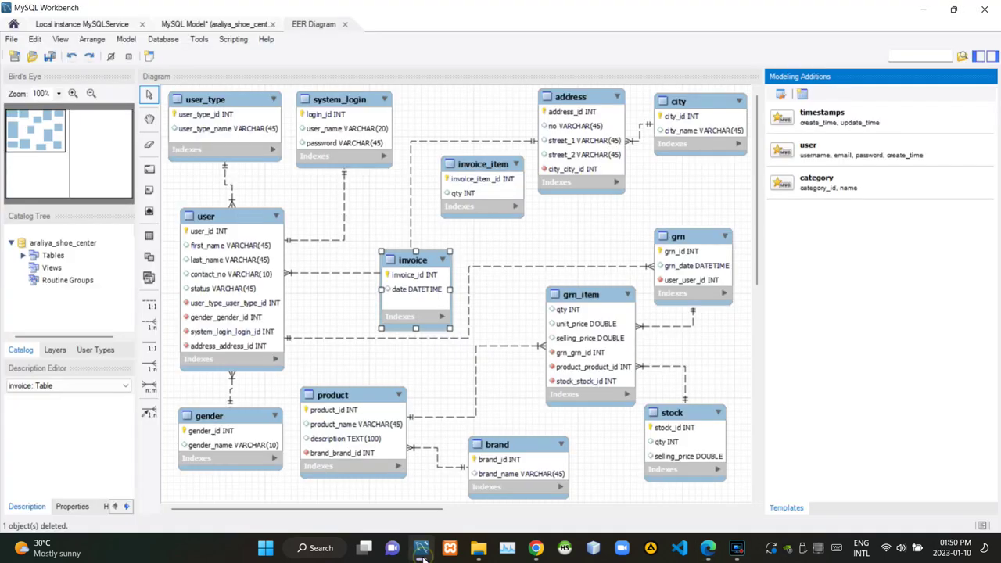
- Add a 1:n non-identifying relationship from invoice to user
left_click(150, 324)
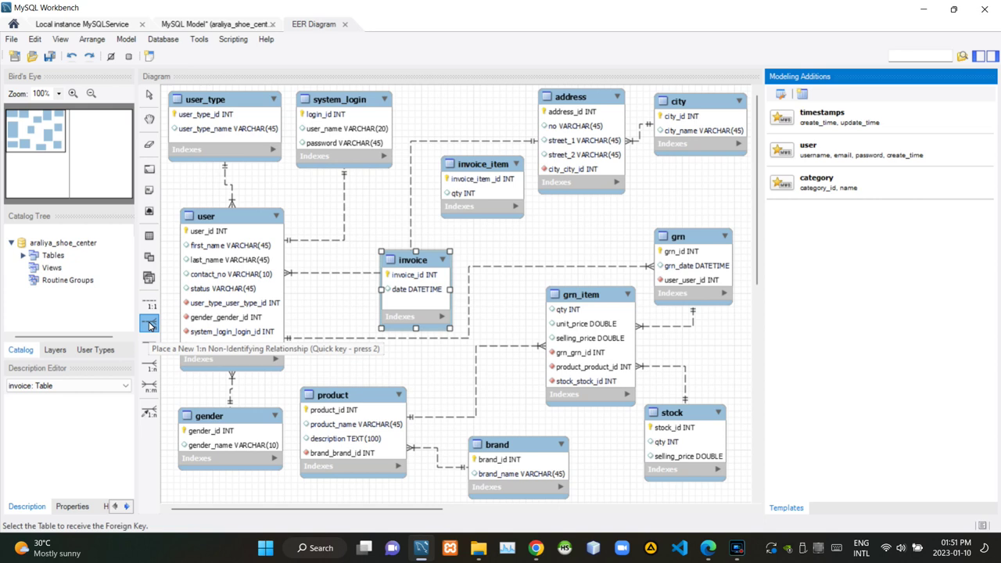
left_click(428, 287)
left_click(262, 306)
- Place invoice above product, nudge product lower, and check the next PDF question
left_click_drag(404, 262, 410, 325)
left_click_drag(331, 394, 334, 409)
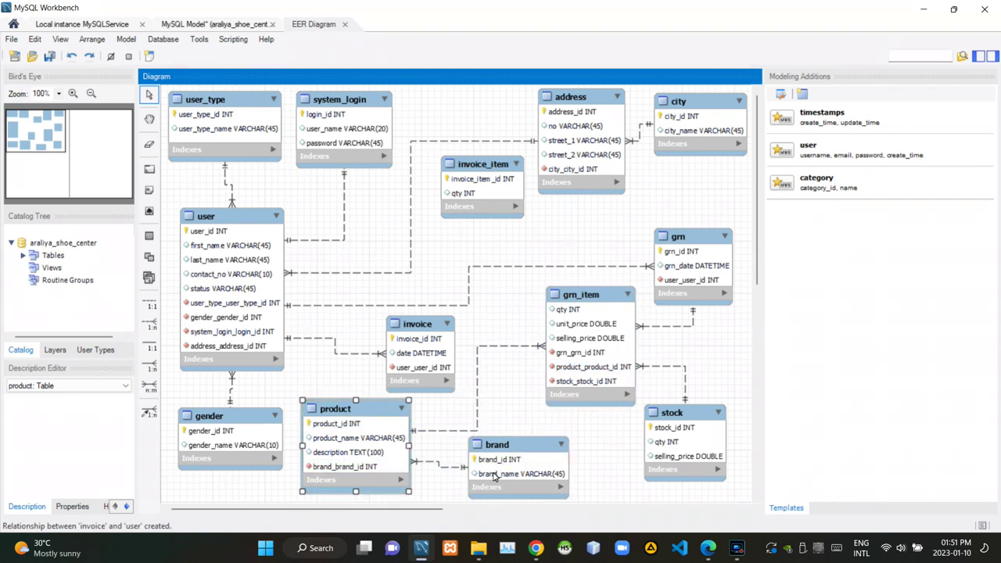
left_click(708, 549)
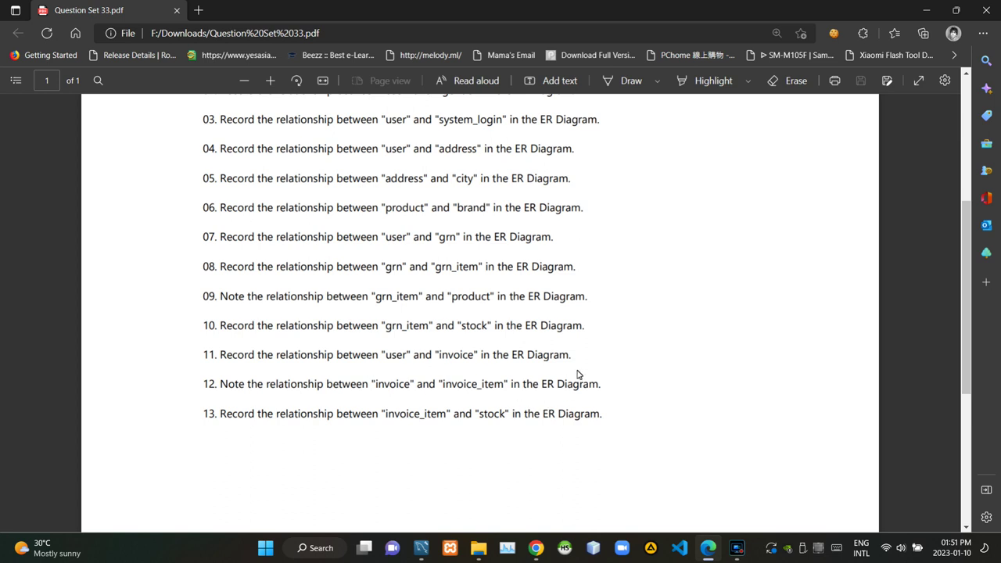
left_click(421, 549)
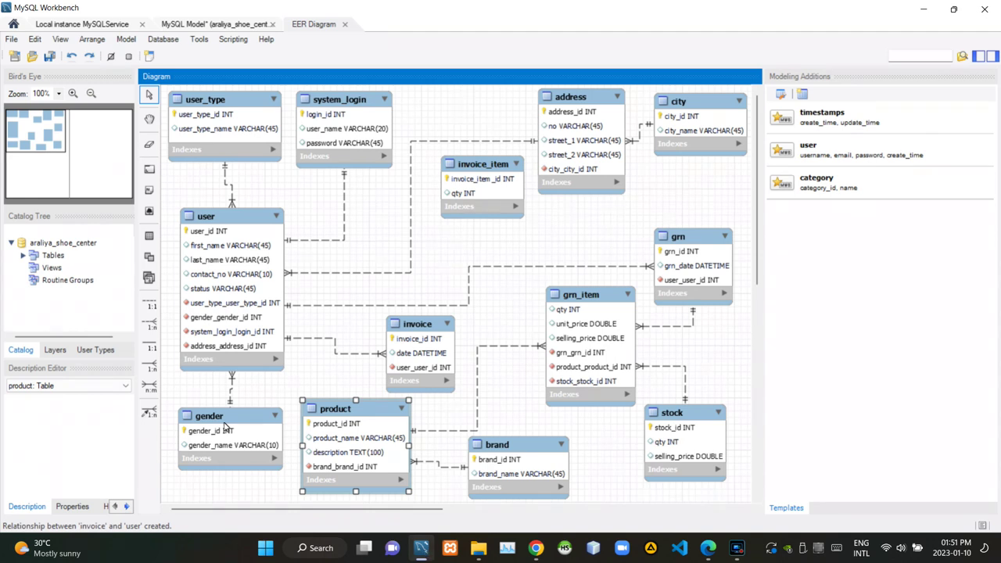
- Add a 1:n non-identifying relationship from invoice_item to invoice
left_click(150, 323)
left_click(468, 196)
left_click(417, 358)
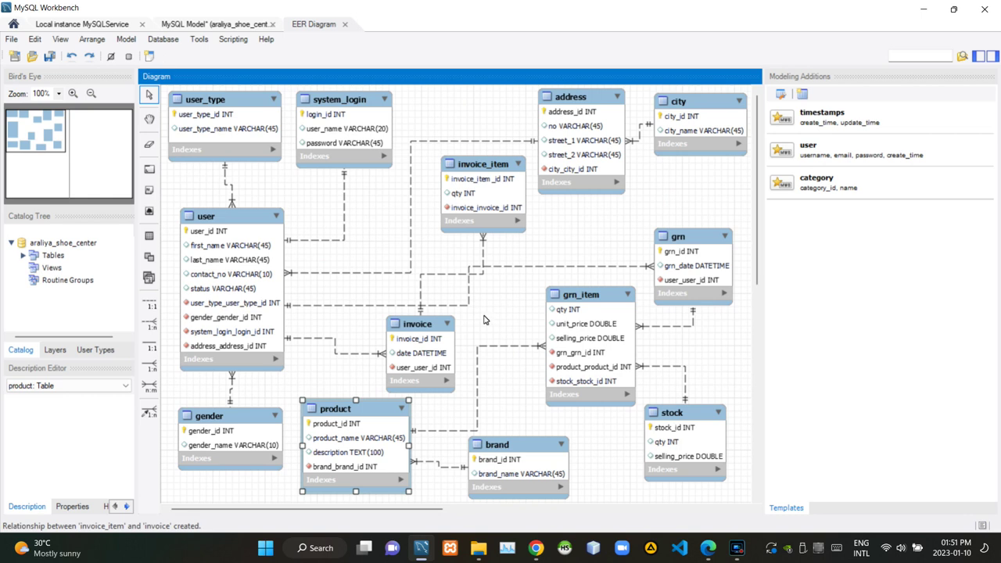
- Shift grn lower and invoice_item left, then check the last PDF question
left_click_drag(702, 241, 706, 265)
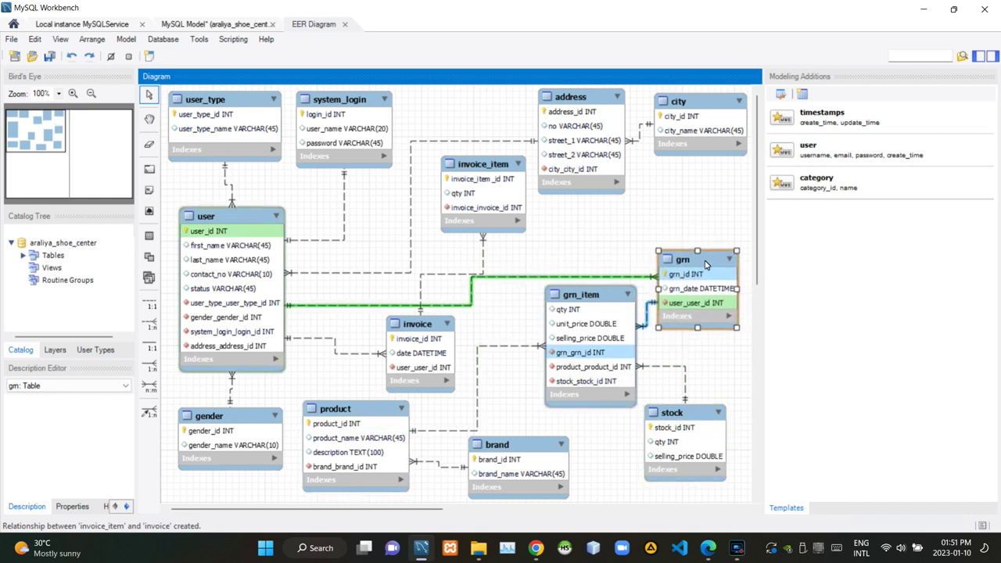
left_click_drag(472, 160, 454, 159)
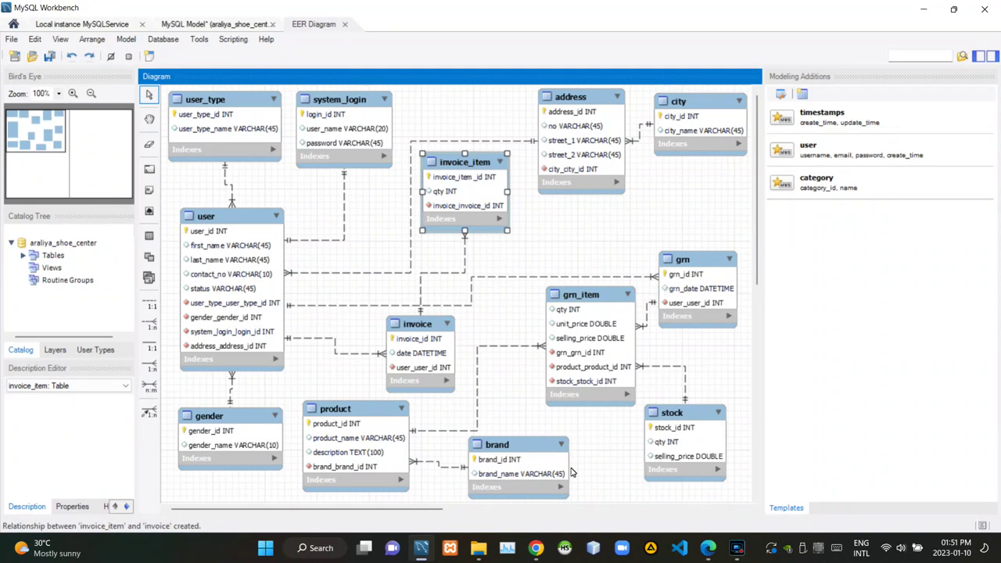
left_click(707, 548)
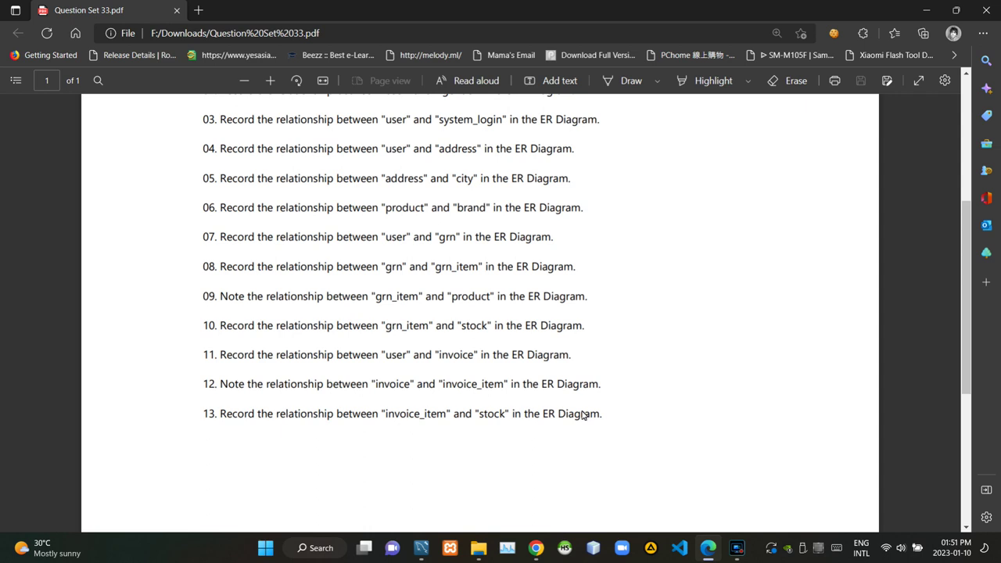
left_click(421, 550)
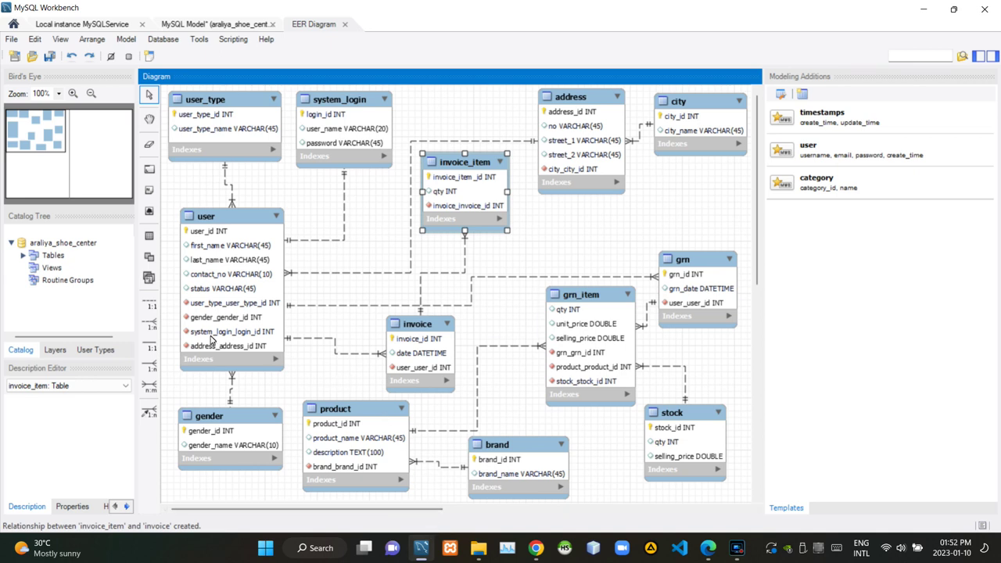
- Link invoice_item to stock via stock_stock_id, place stock beside it, and open the user table
left_click(151, 321)
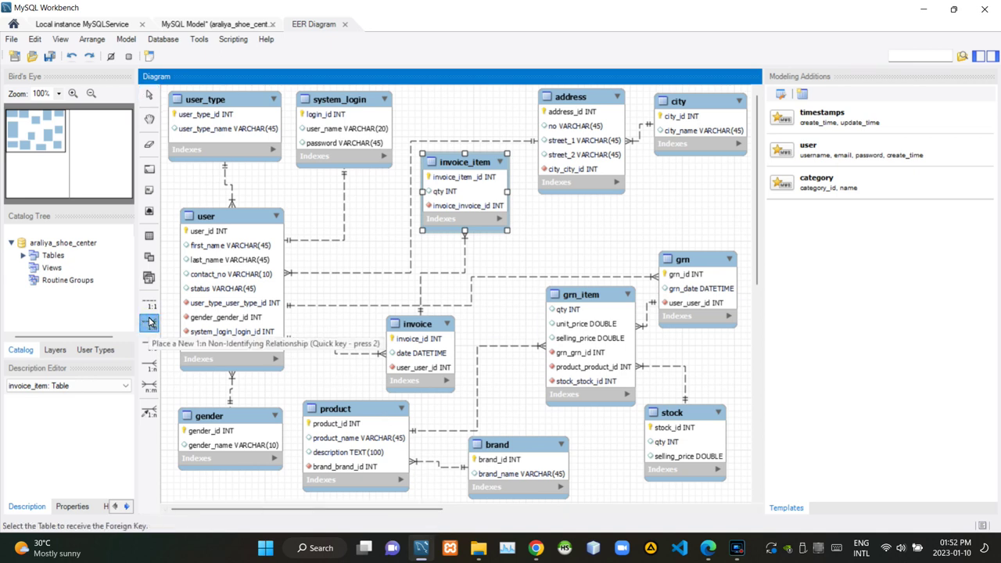
left_click(464, 199)
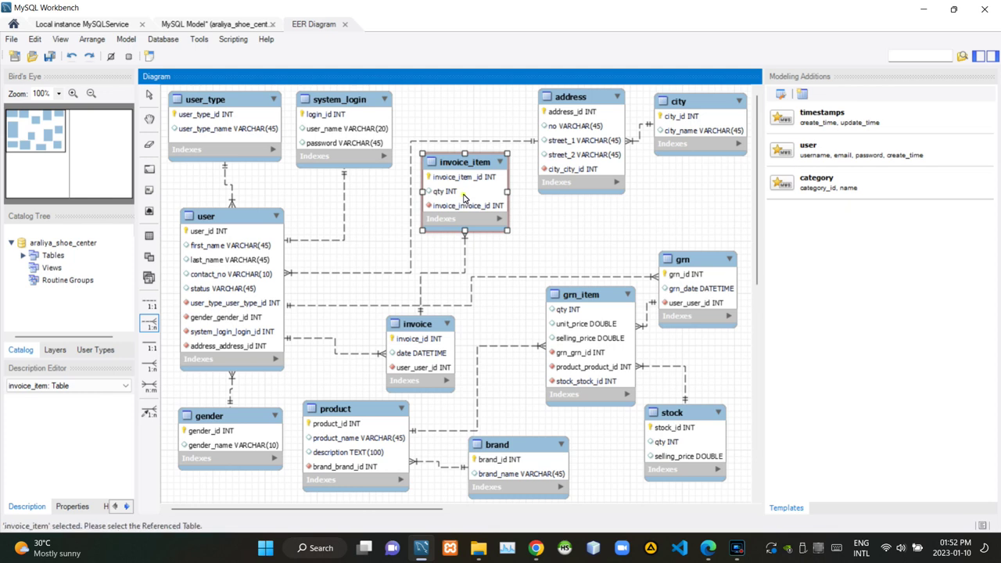
left_click(658, 415)
left_click_drag(658, 415, 545, 312)
double_click(206, 216)
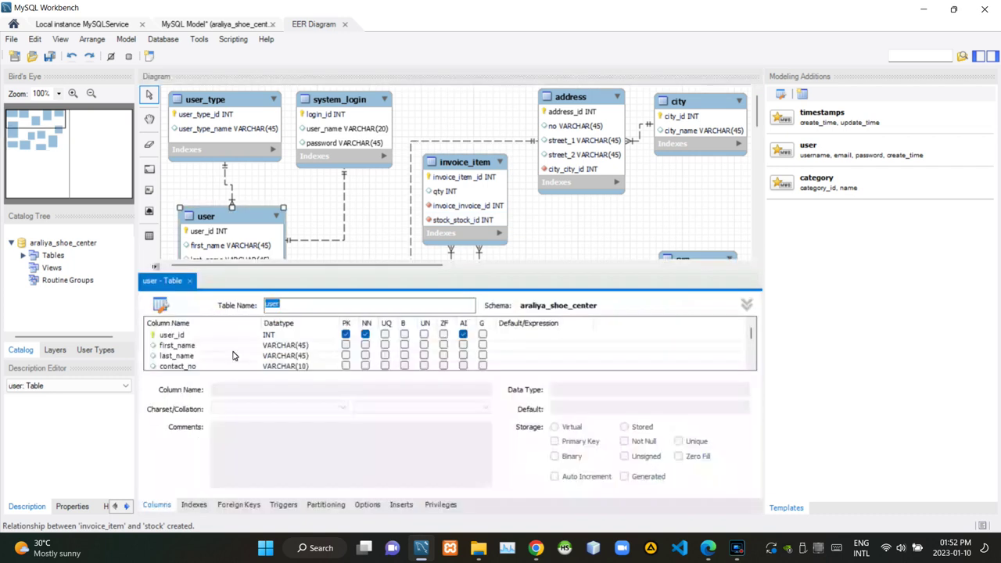
- In the user table, rename FK columns to user_type_id, gender_id, login_id and address_id
scroll(313, 348, "down", 1)
left_click(201, 356)
left_click(185, 356)
key("BackSpace")
key("BackSpace")
key("BackSpace")
key("BackSpace")
key("BackSpace")
key("BackSpace")
key("BackSpace")
key("BackSpace")
left_click(196, 367)
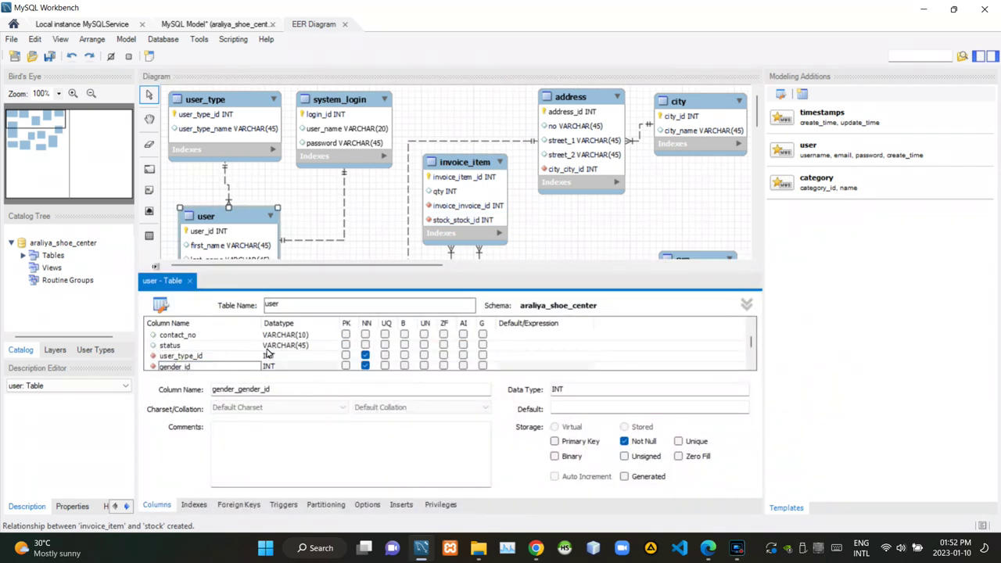
scroll(196, 352, "down", 1)
left_click(185, 335)
key("BackSpace")
key("BackSpace")
key("BackSpace")
key("BackSpace")
key("BackSpace")
key("BackSpace")
key("BackSpace")
left_click(202, 345)
key("BackSpace")
key("BackSpace")
key("BackSpace")
key("BackSpace")
key("BackSpace")
key("BackSpace")
key("BackSpace")
key("BackSpace")
key("BackSpace")
key("BackSpace")
key("BackSpace")
key("BackSpace")
key("BackSpace")
left_click(193, 356)
key("BackSpace")
key("BackSpace")
key("BackSpace")
key("BackSpace")
key("BackSpace")
key("BackSpace")
key("BackSpace")
key("BackSpace")
left_click(186, 283)
left_click(188, 281)
- Rename product's brand_id, and invoice_item's columns to invoice_id and stock_id
double_click(336, 411)
double_click(194, 367)
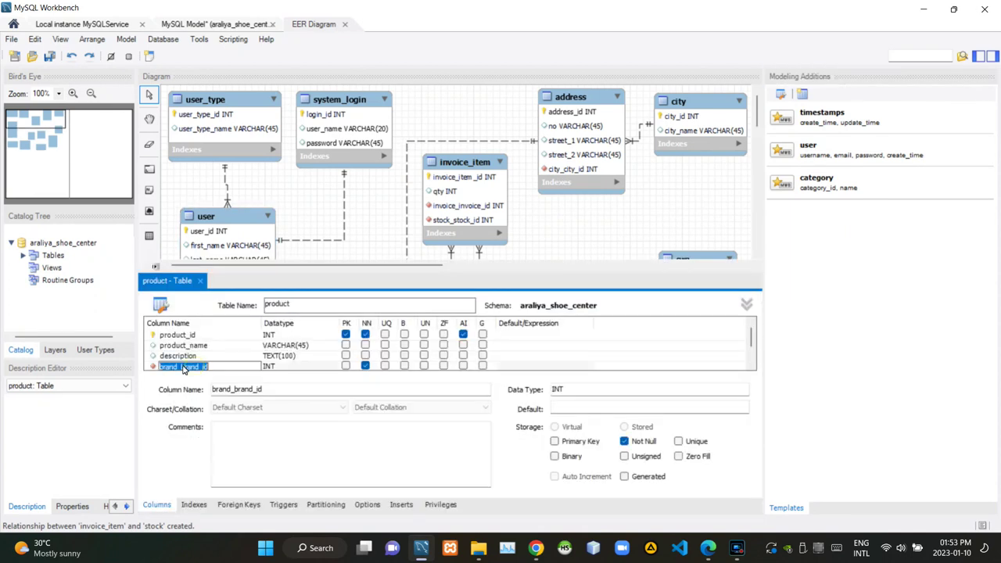
left_click(199, 282)
double_click(423, 327)
left_click(199, 282)
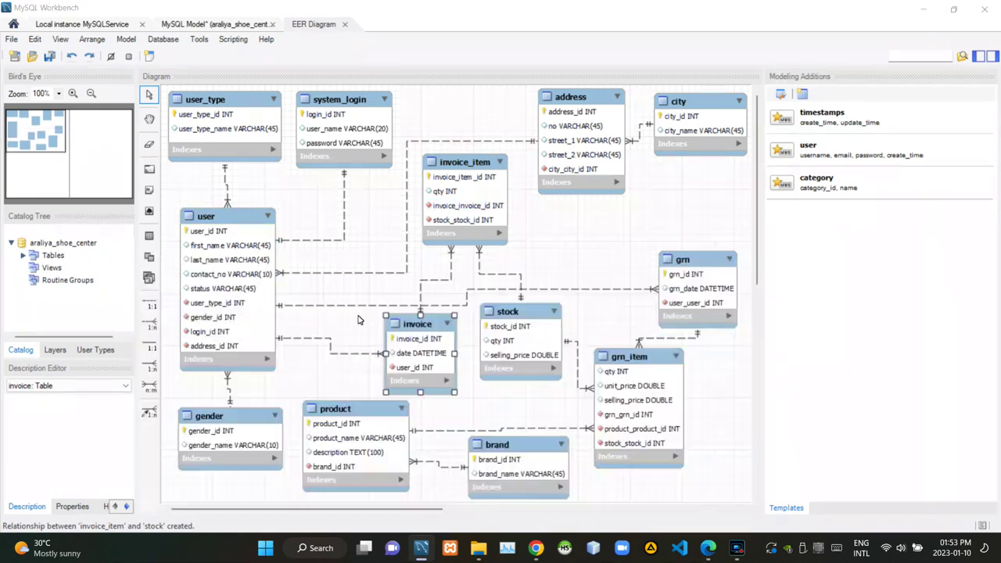
double_click(465, 188)
left_click(182, 356)
key("BackSpace")
key("BackSpace")
key("BackSpace")
key("BackSpace")
key("BackSpace")
key("BackSpace")
key("BackSpace")
key("BackSpace")
left_click(184, 366)
key("BackSpace")
key("BackSpace")
key("BackSpace")
key("BackSpace")
key("BackSpace")
key("BackSpace")
left_click(216, 281)
- Rename address's city_id, grn's user_id, and grn_item's grn_id, product_id and stock_id columns
double_click(572, 96)
left_click(181, 345)
key("BackSpace")
key("BackSpace")
key("BackSpace")
key("BackSpace")
key("BackSpace")
left_click(200, 281)
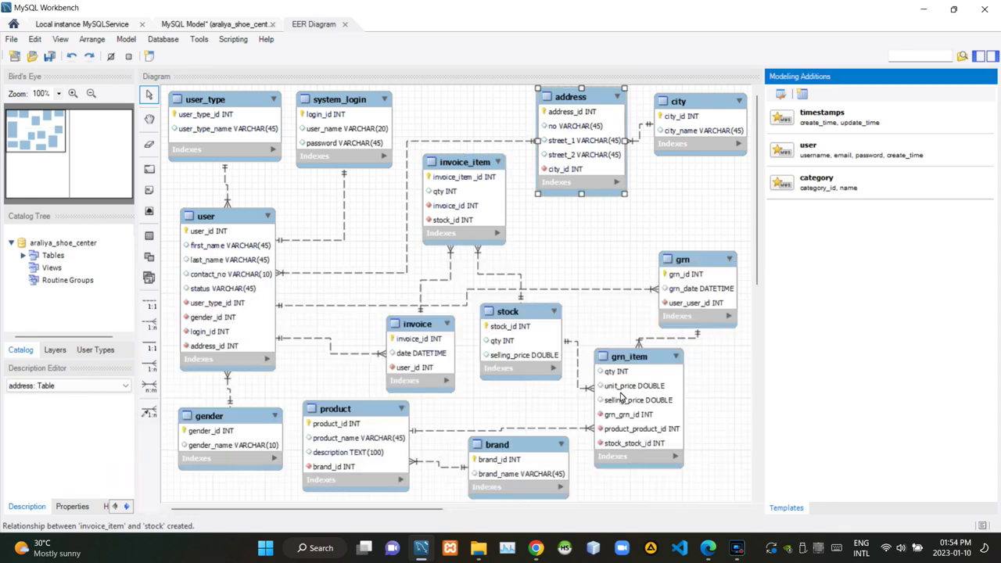
double_click(683, 259)
double_click(182, 357)
left_click(186, 281)
double_click(697, 259)
scroll(203, 345, "down", 2)
double_click(181, 335)
key("BackSpace")
key("BackSpace")
key("BackSpace")
key("BackSpace")
double_click(181, 345)
key("BackSpace")
key("BackSpace")
key("BackSpace")
key("BackSpace")
key("BackSpace")
key("BackSpace")
key("BackSpace")
key("BackSpace")
double_click(179, 357)
left_click(206, 281)
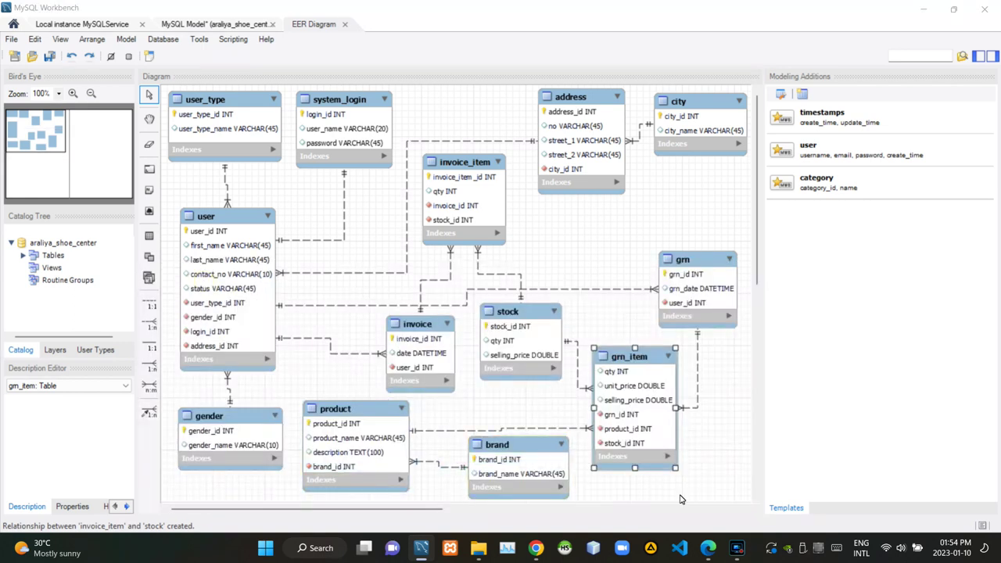